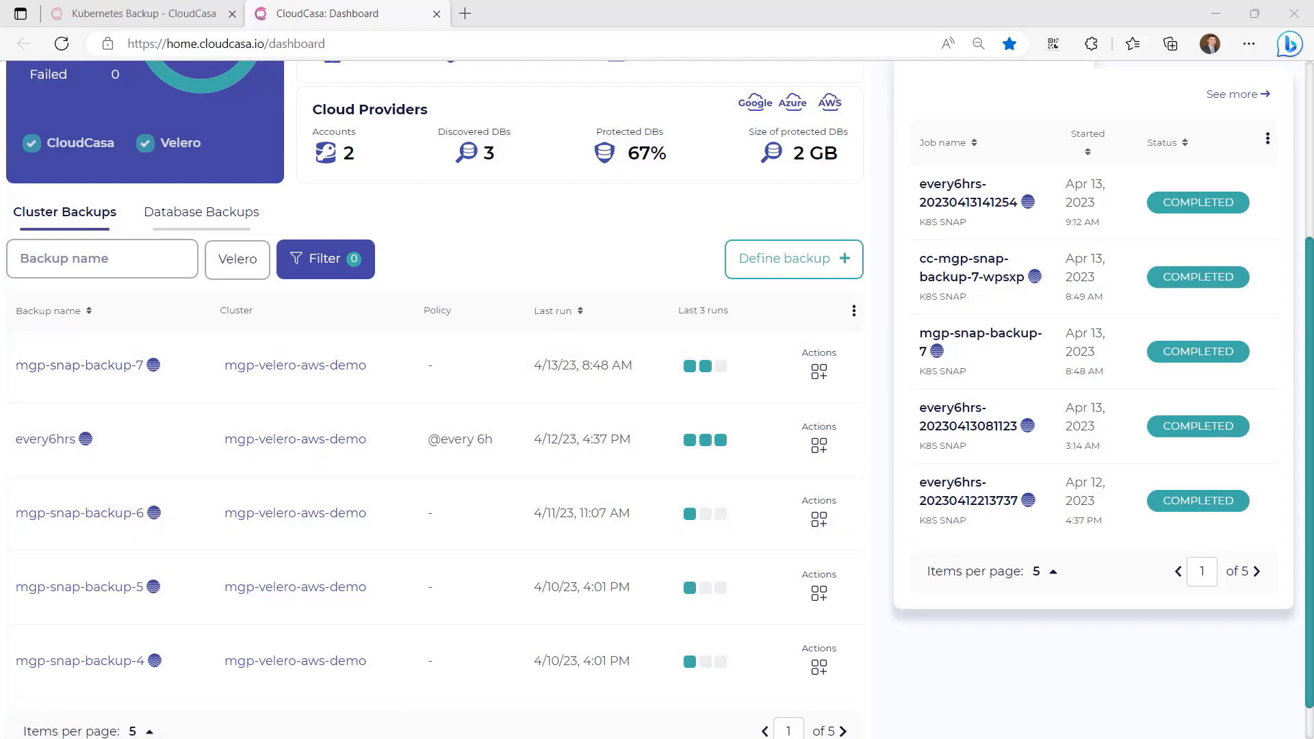
- Switch to the terminal and try to create a backup by running velero backup create mgp-snap-backup-7
key("alt+Tab")
left_click(447, 453)
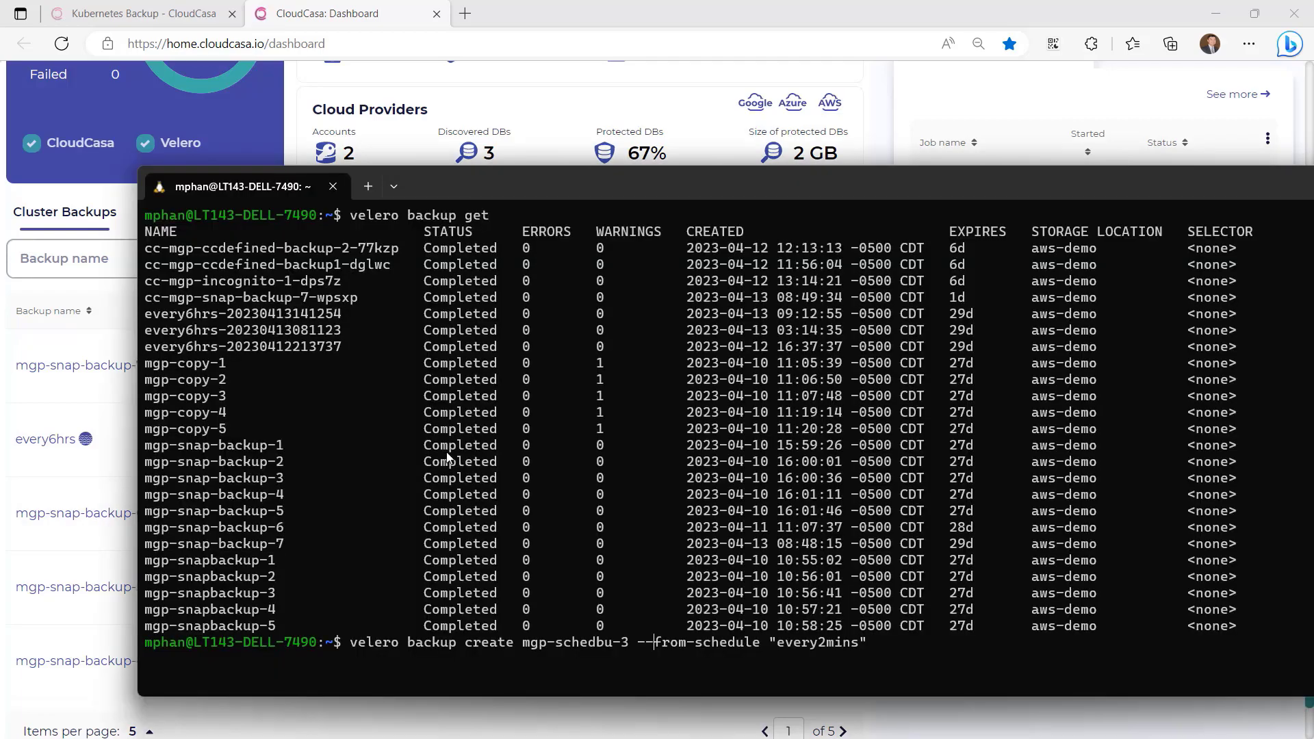
key("BackSpace")
key("BackSpace")
key("BackSpace")
key("BackSpace")
key("BackSpace")
key("BackSpace")
key("BackSpace")
key("BackSpace")
key("BackSpace")
key("BackSpace")
key("BackSpace")
key("BackSpace")
key("BackSpace")
key("BackSpace")
key("BackSpace")
key("BackSpace")
key("BackSpace")
key("BackSpace")
key("BackSpace")
key("BackSpace")
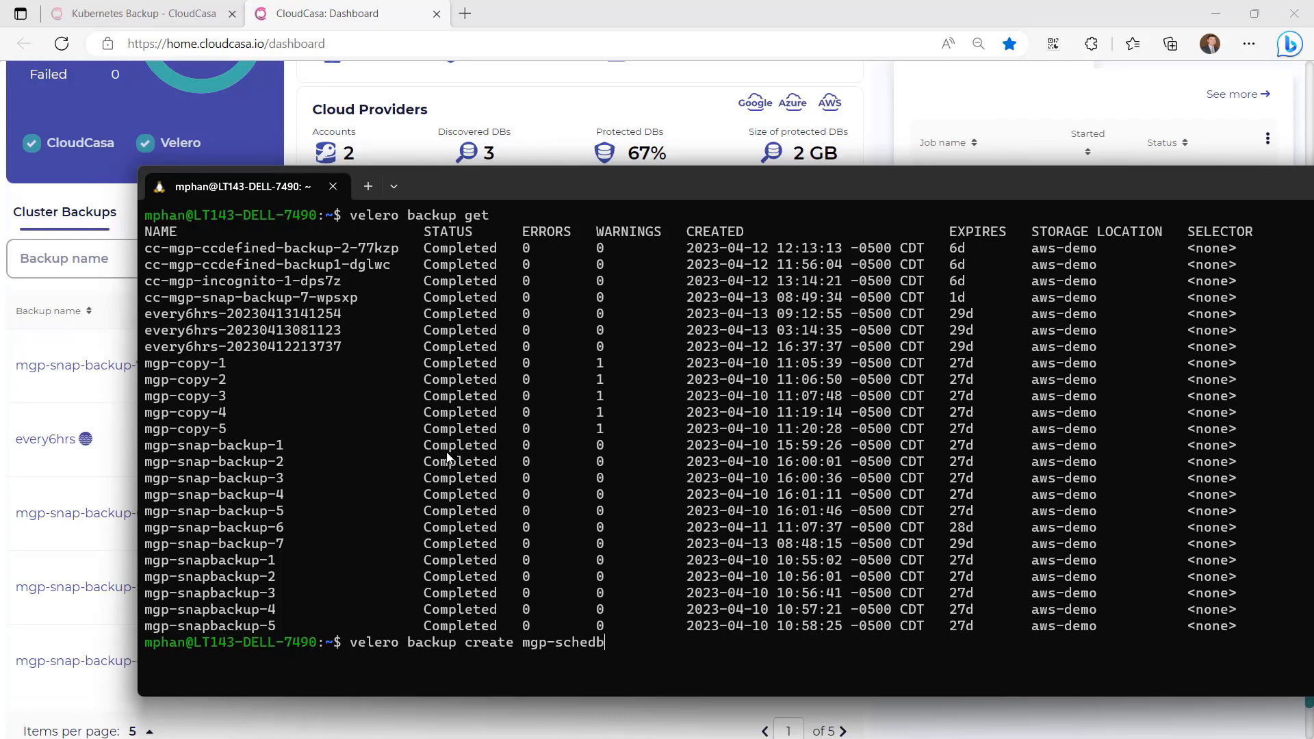
key("BackSpace")
key("BackSpace")
key("BackSpace")
left_click_drag(146, 544, 279, 540)
right_click(277, 536)
right_click(536, 475)
key("Return")
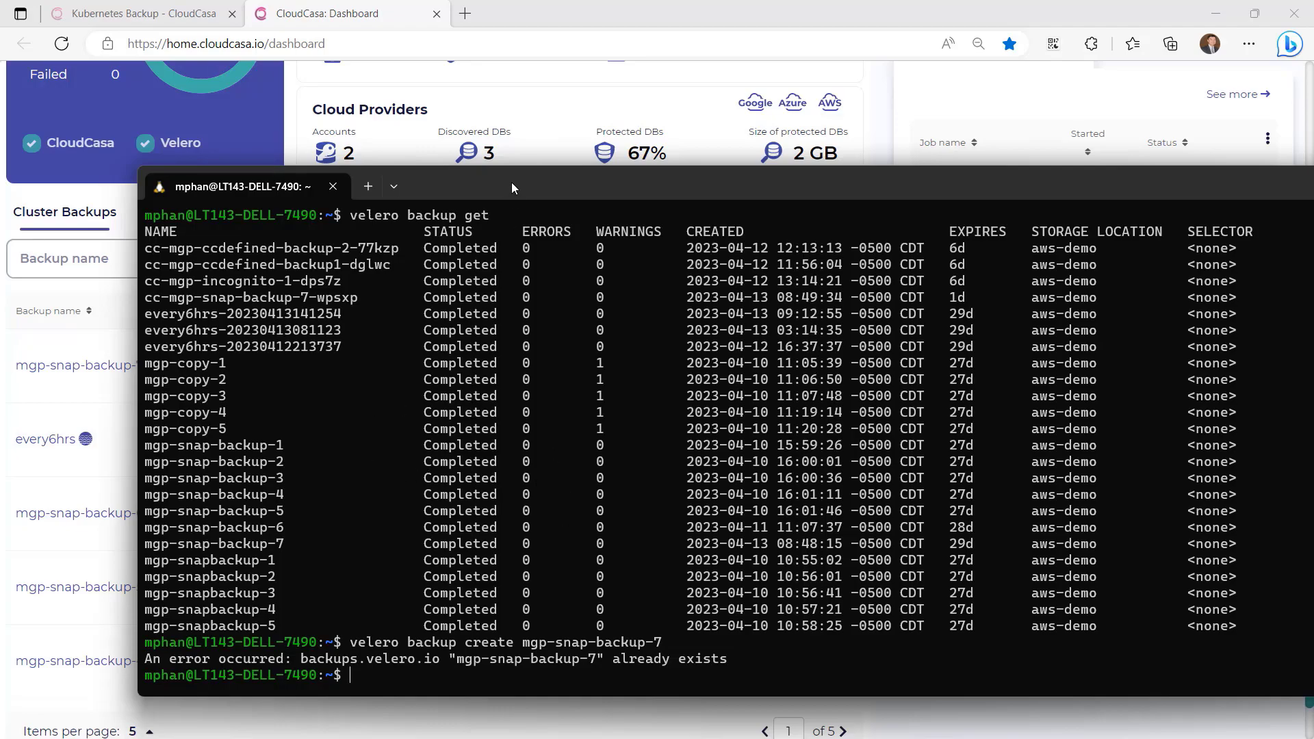
- Return to the CloudCasa dashboard and run mgp-snap-backup-7 immediately with a retention of 5 days
left_click(552, 91)
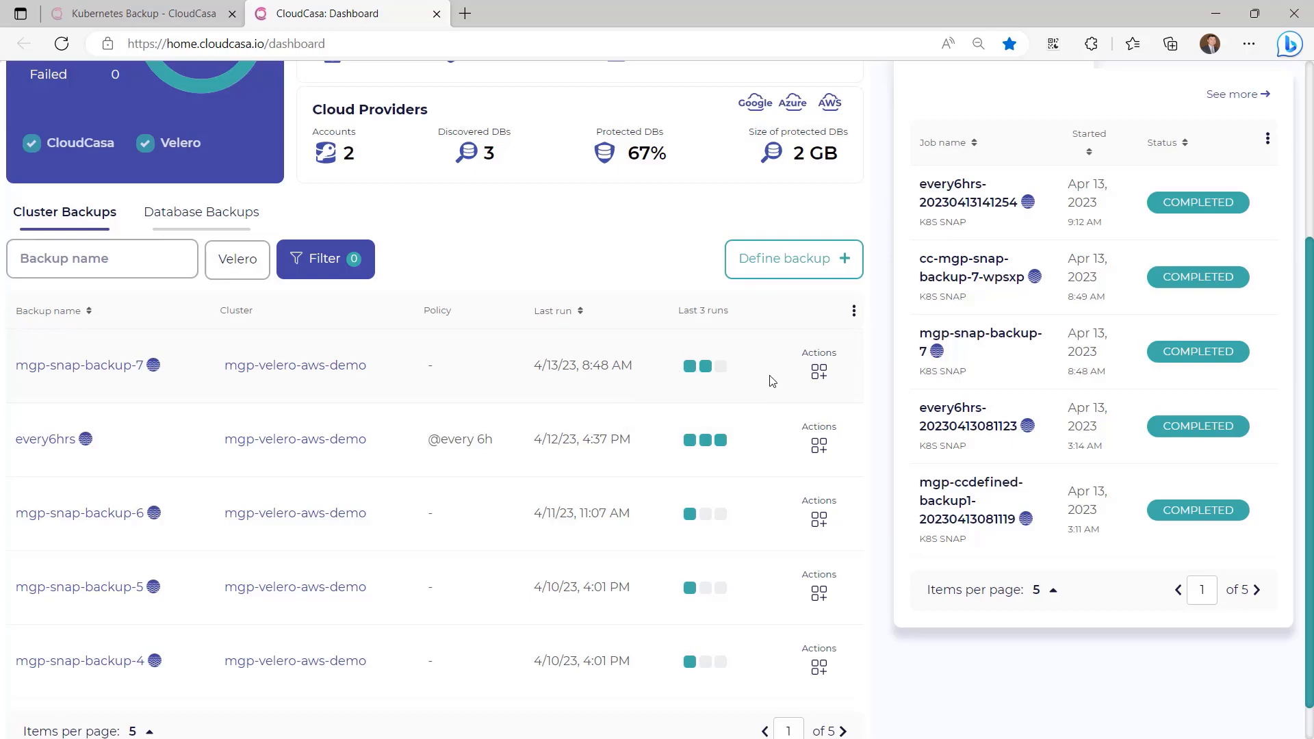
mouse_move(793, 382)
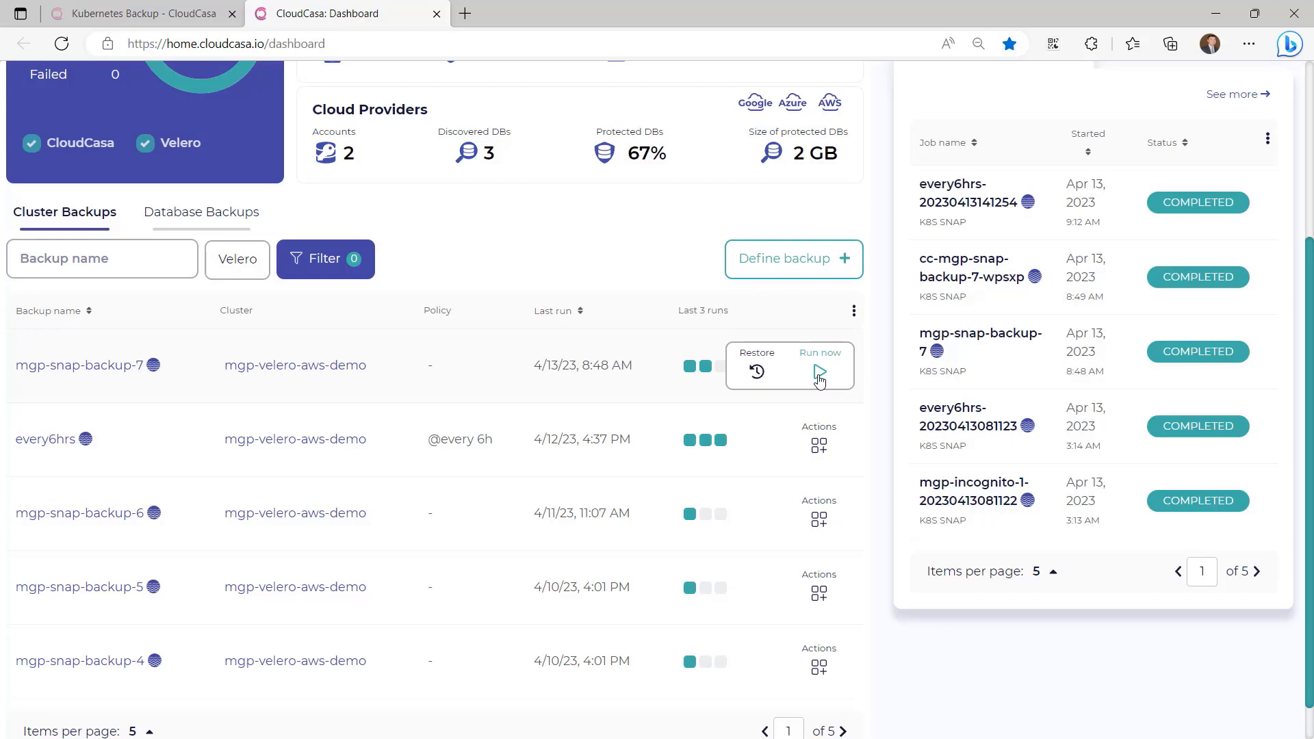
left_click(819, 374)
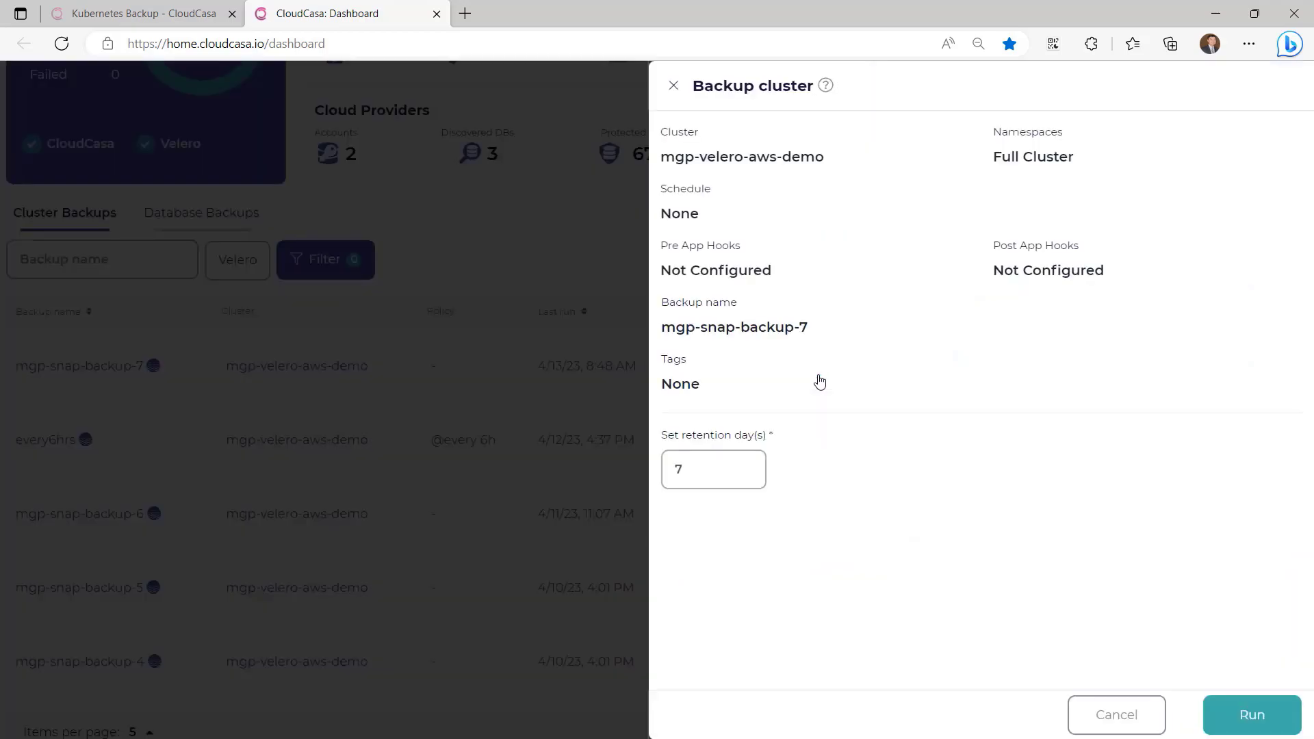
left_click(710, 462)
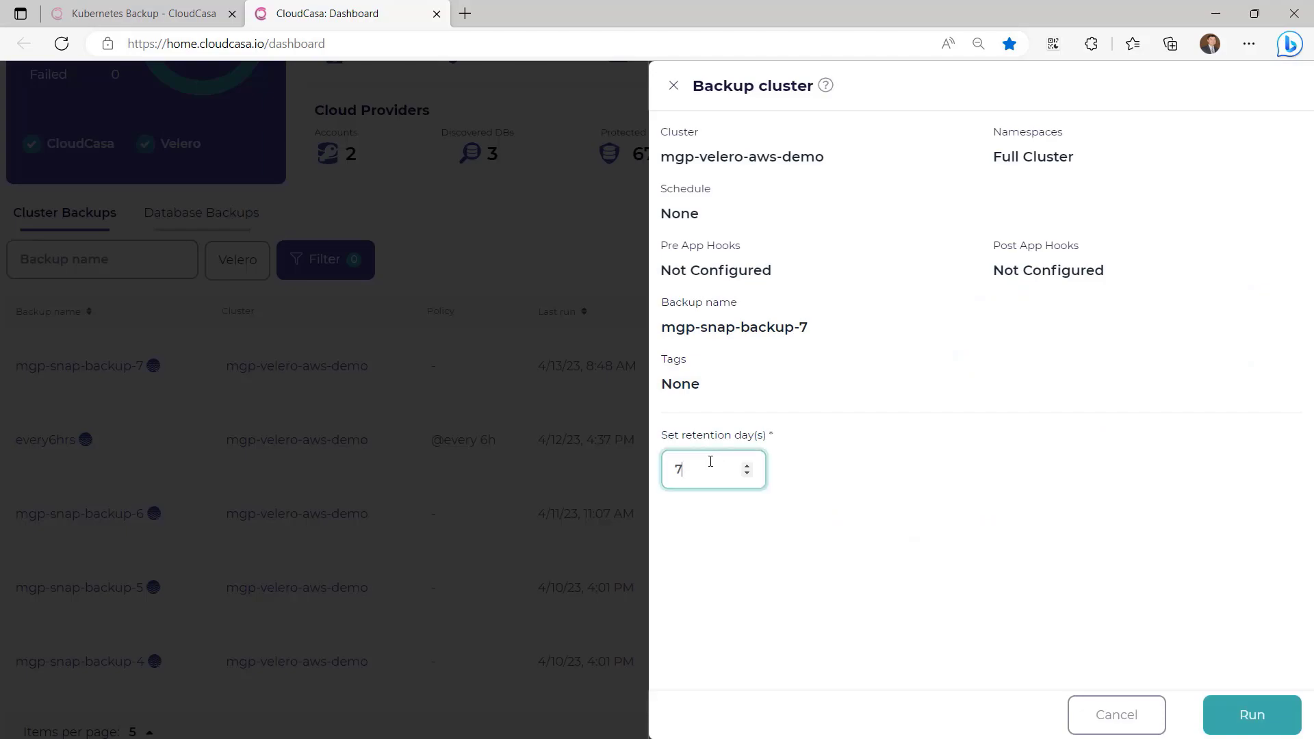
key("BackSpace")
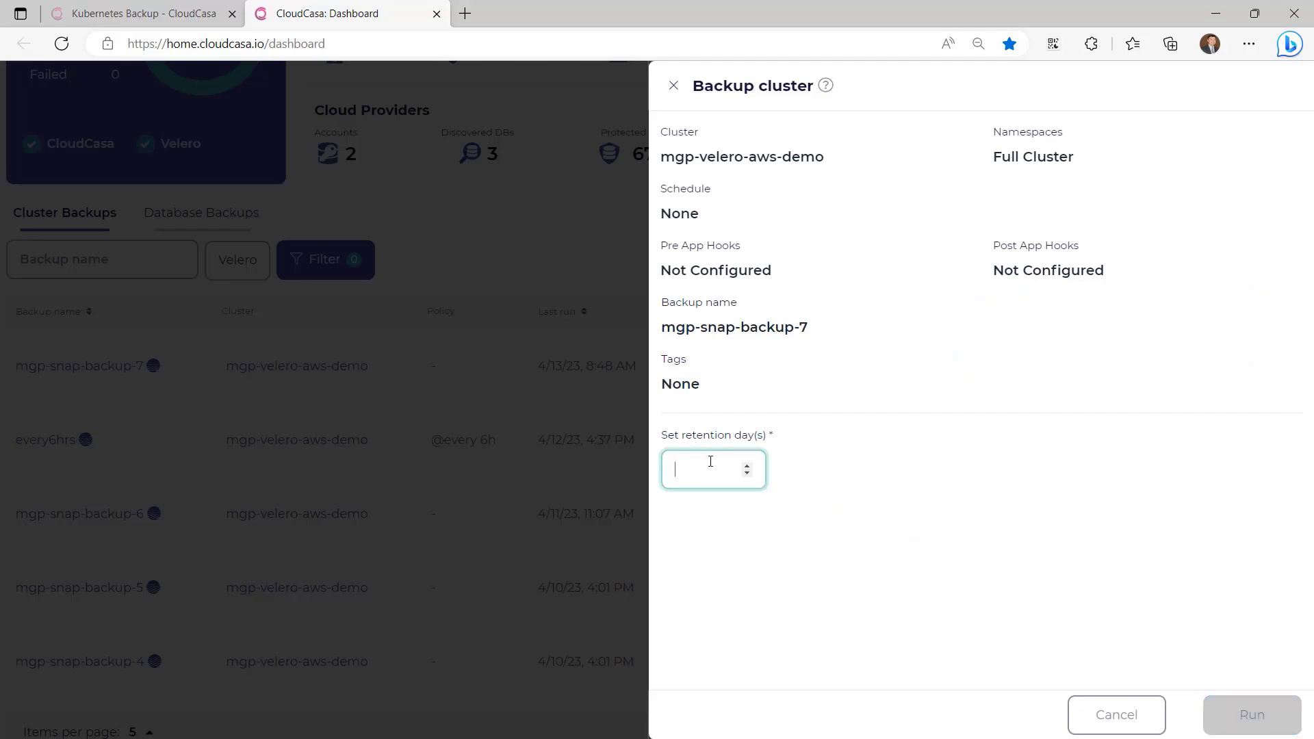
type("5")
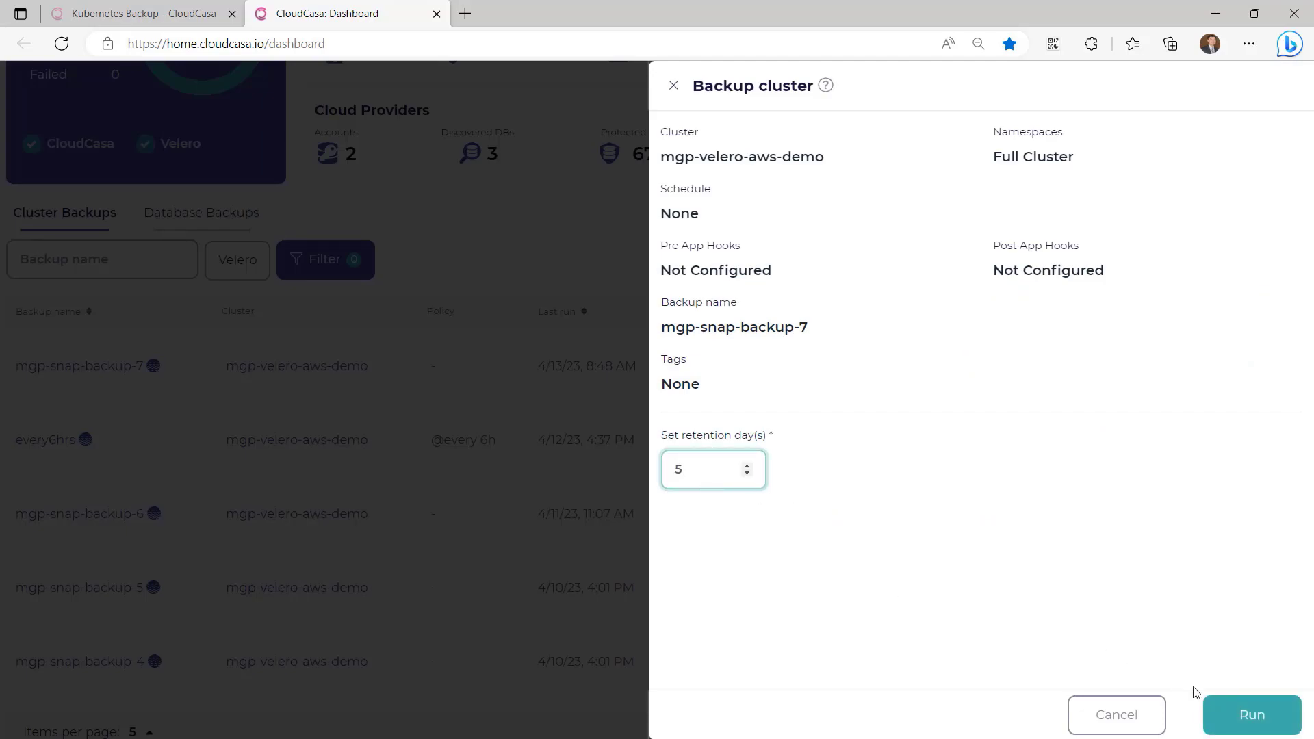
left_click(1243, 712)
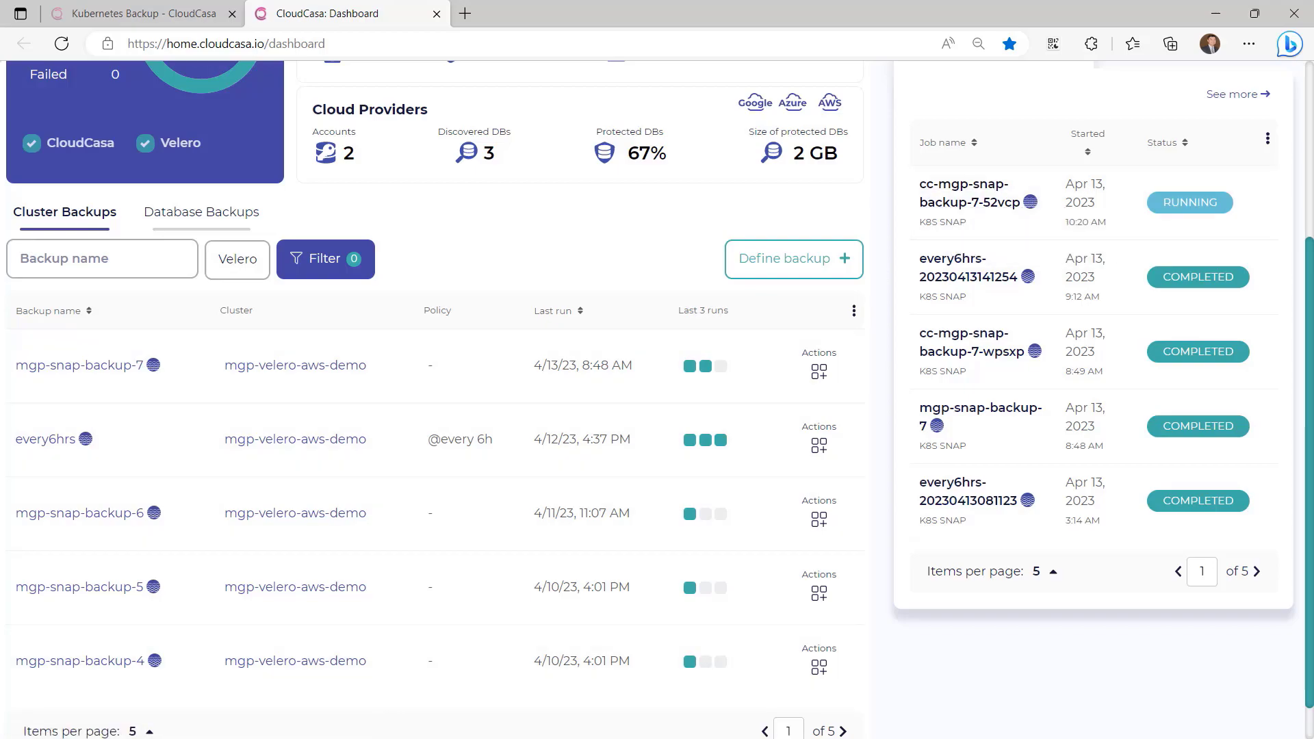
- Switch to the terminal and list the cluster's backups with velero backup get
key("alt+Tab")
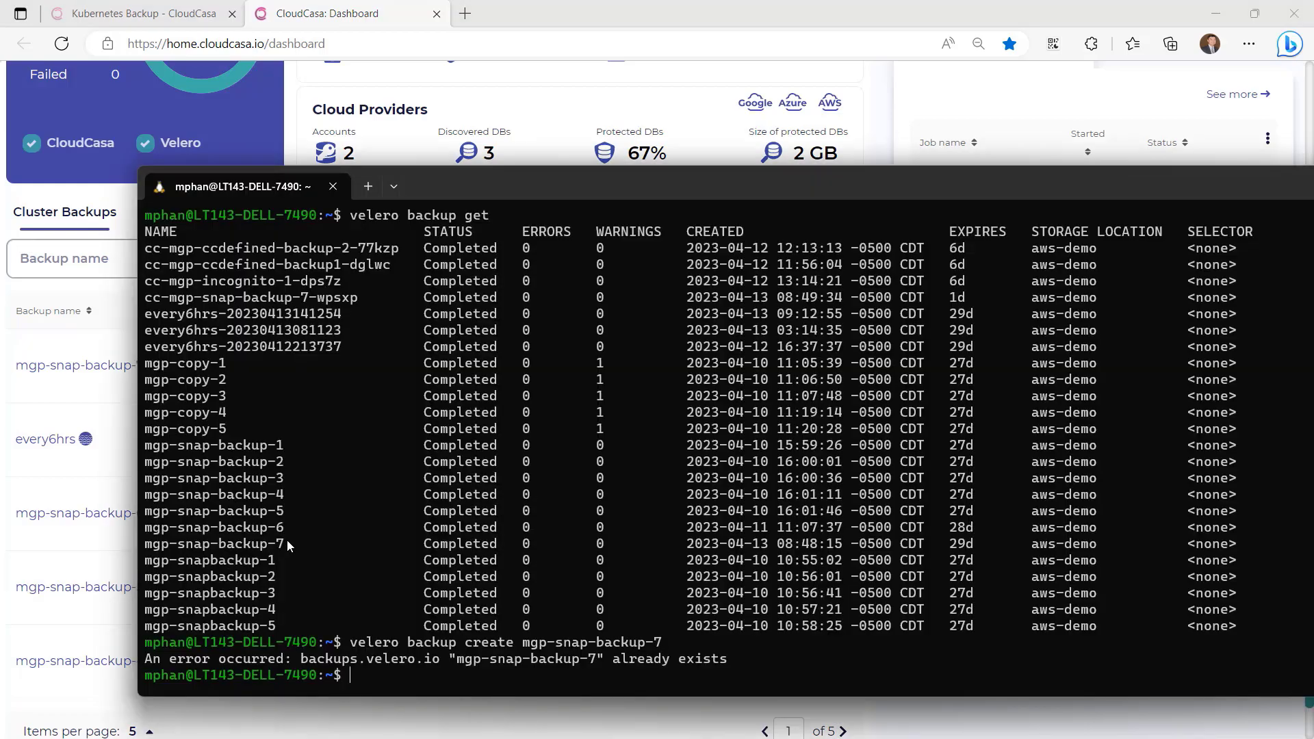
type("ver")
key("BackSpace")
type("lero backup get")
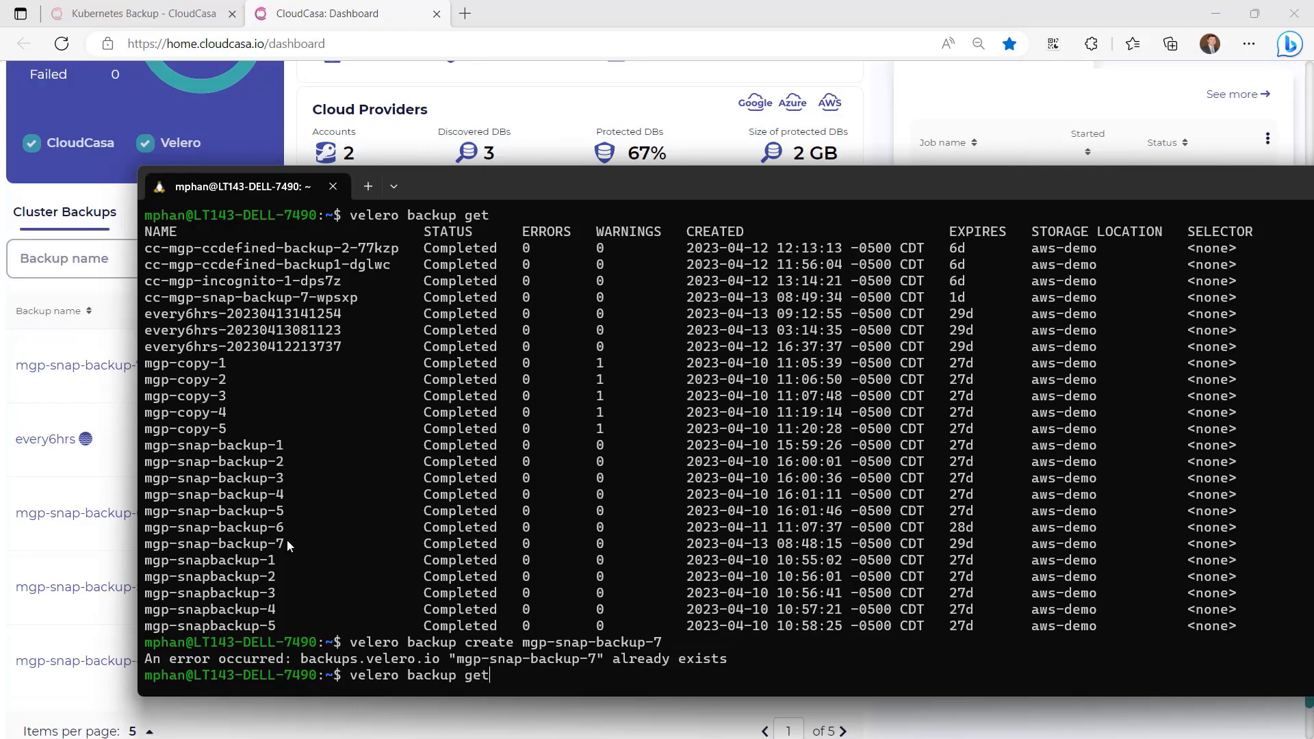
key("Return")
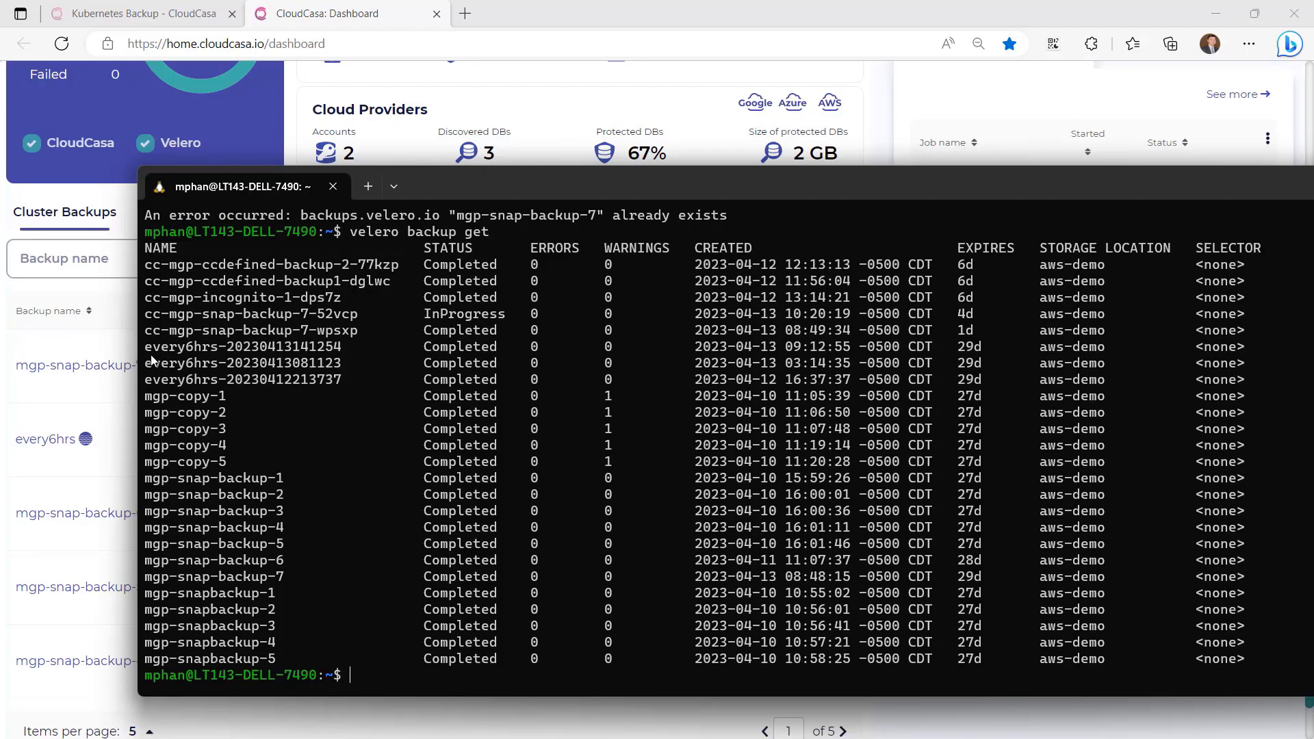
- Return to the CloudCasa dashboard, review the email notification option in the user settings, and close the settings
left_click(43, 340)
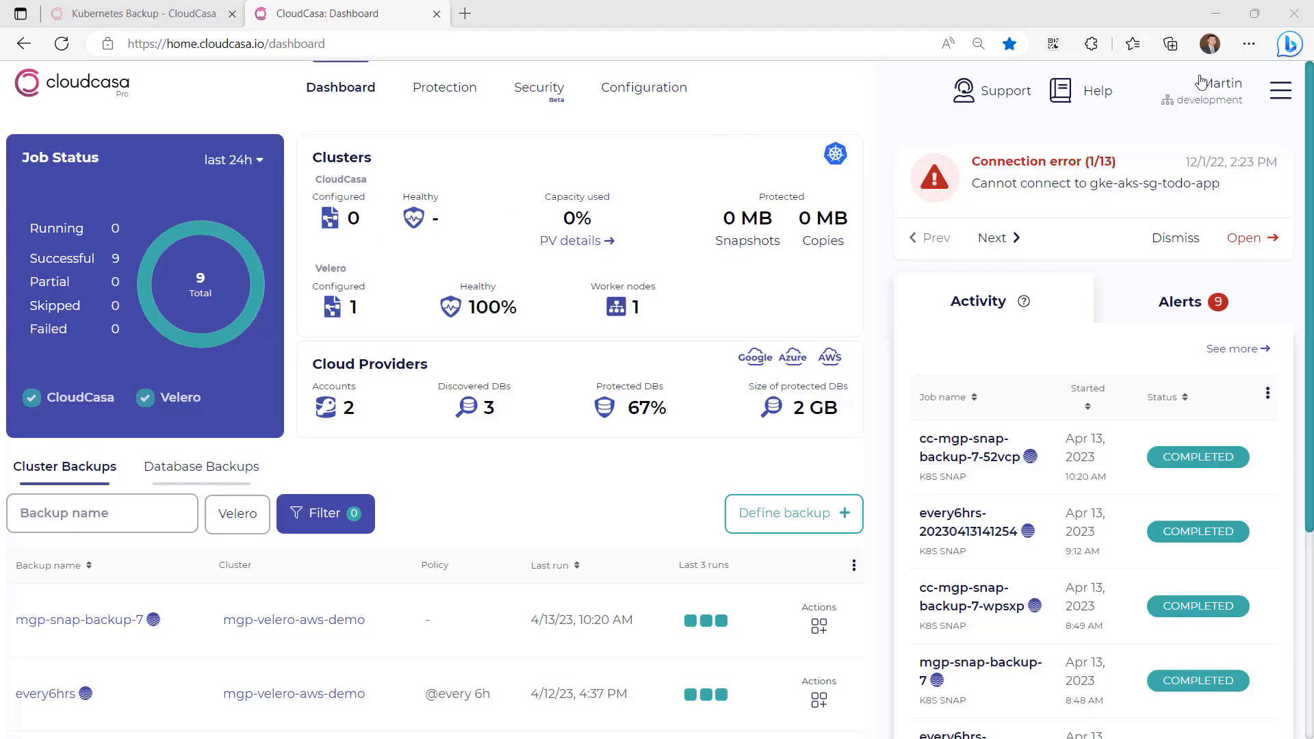
left_click(1211, 93)
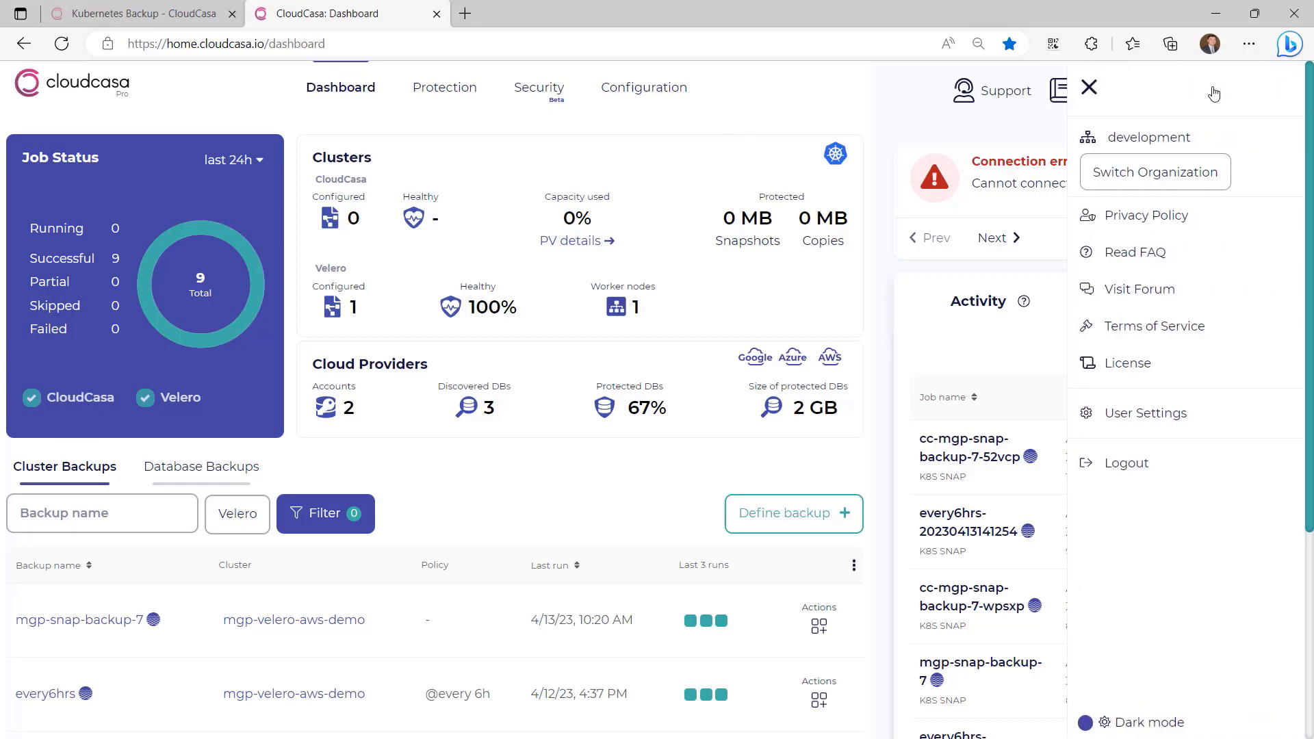
left_click(1146, 414)
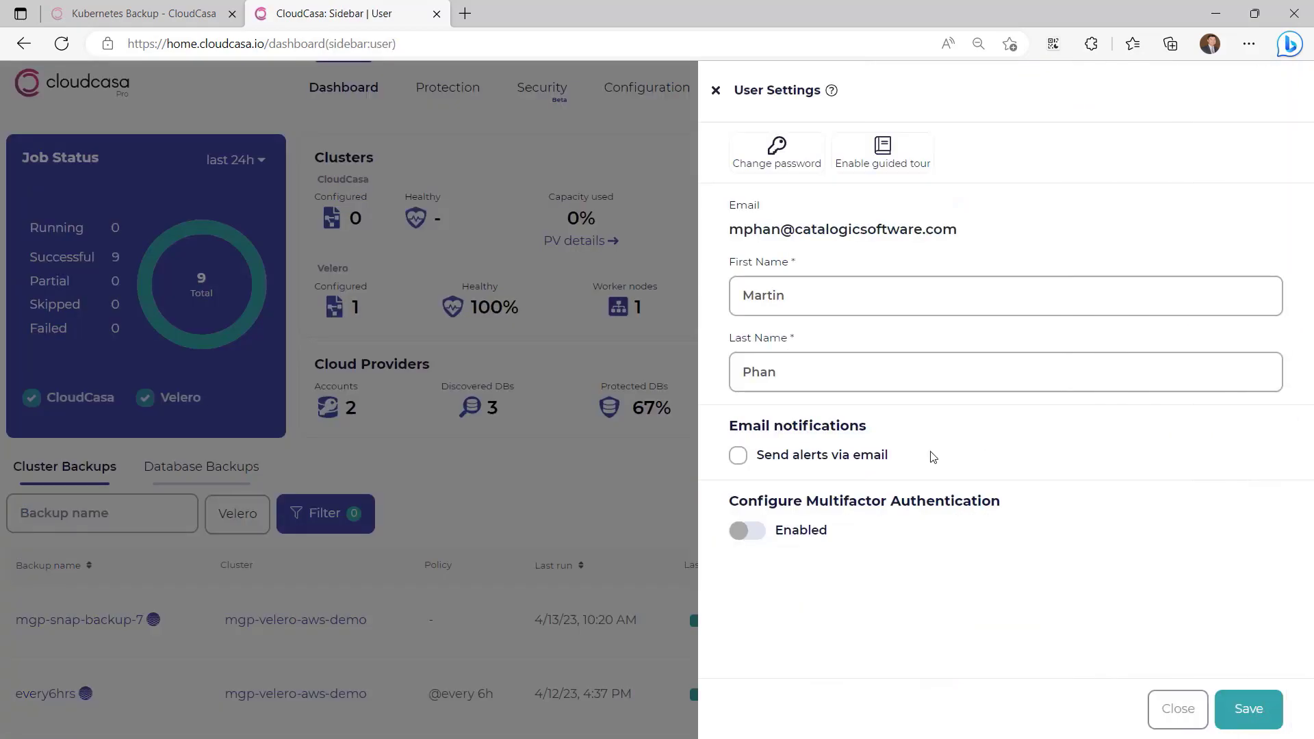
left_click(852, 468)
left_click(714, 91)
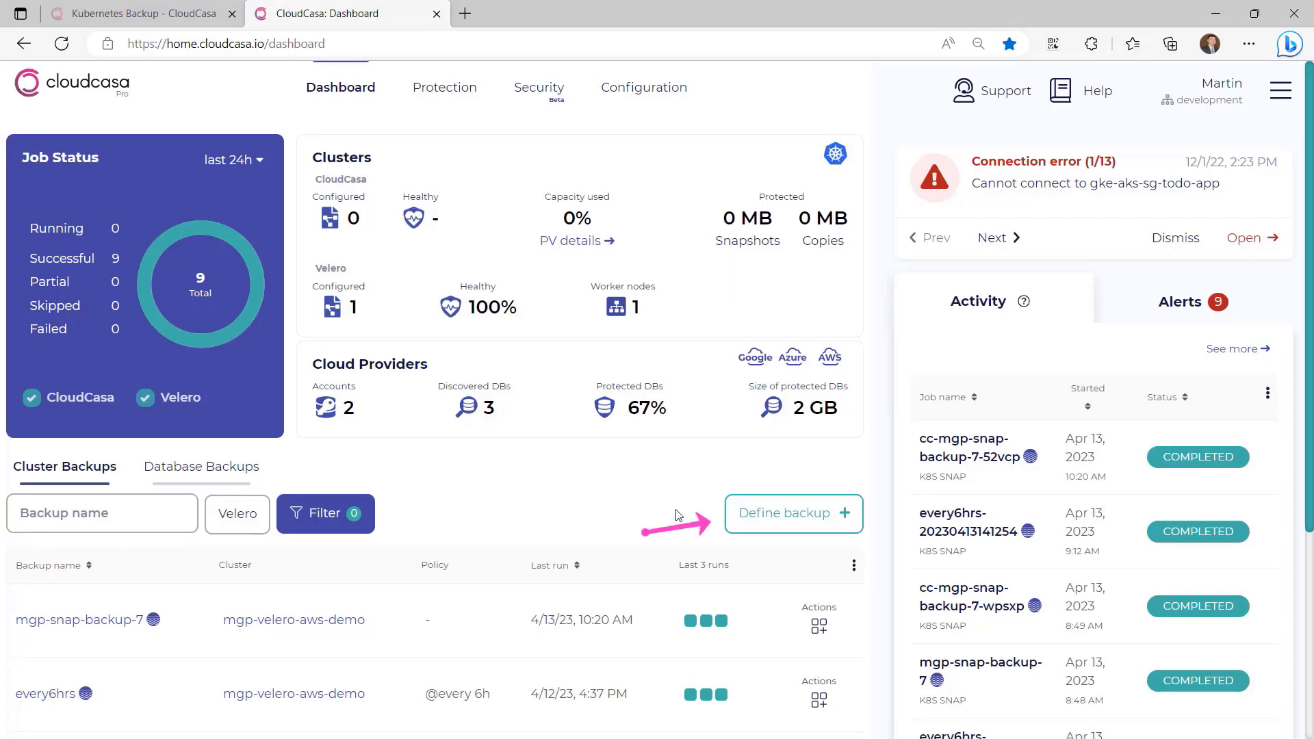
- Define a new cluster backup and choose mgp-velero-aws-demo as its cluster
left_click(754, 527)
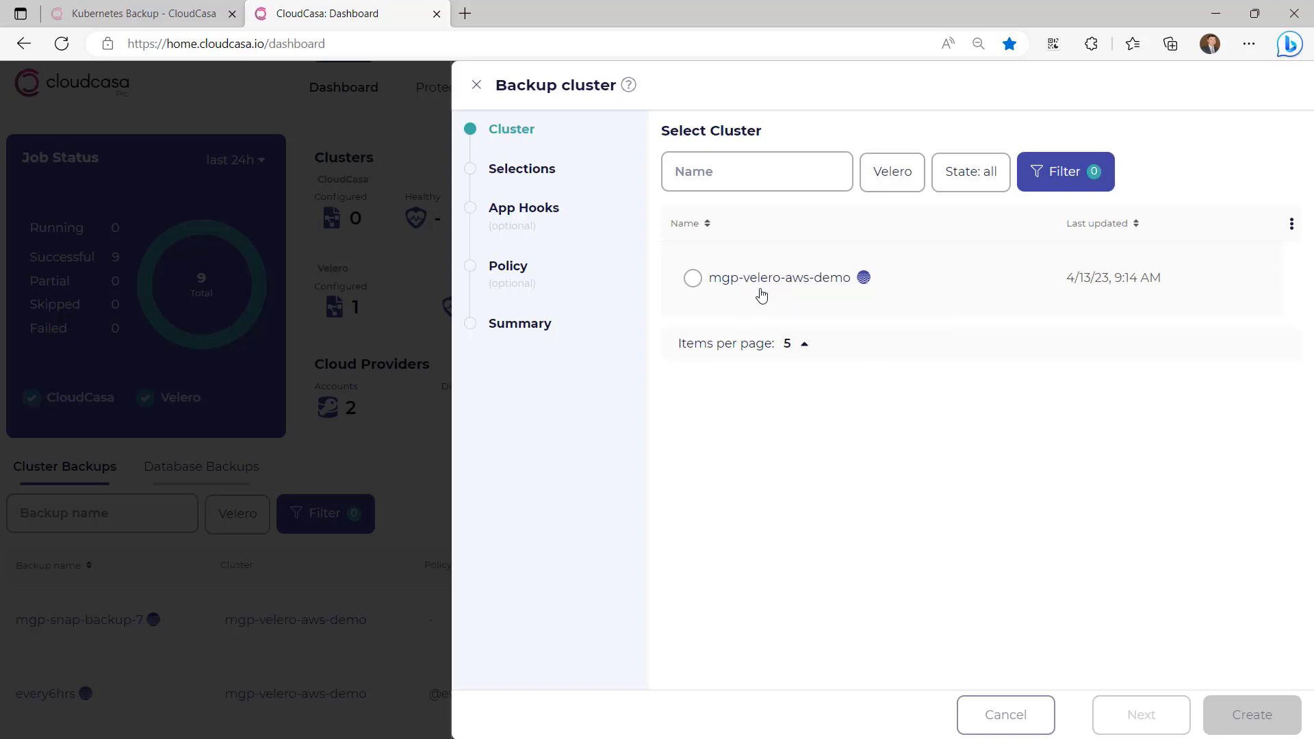
left_click(702, 285)
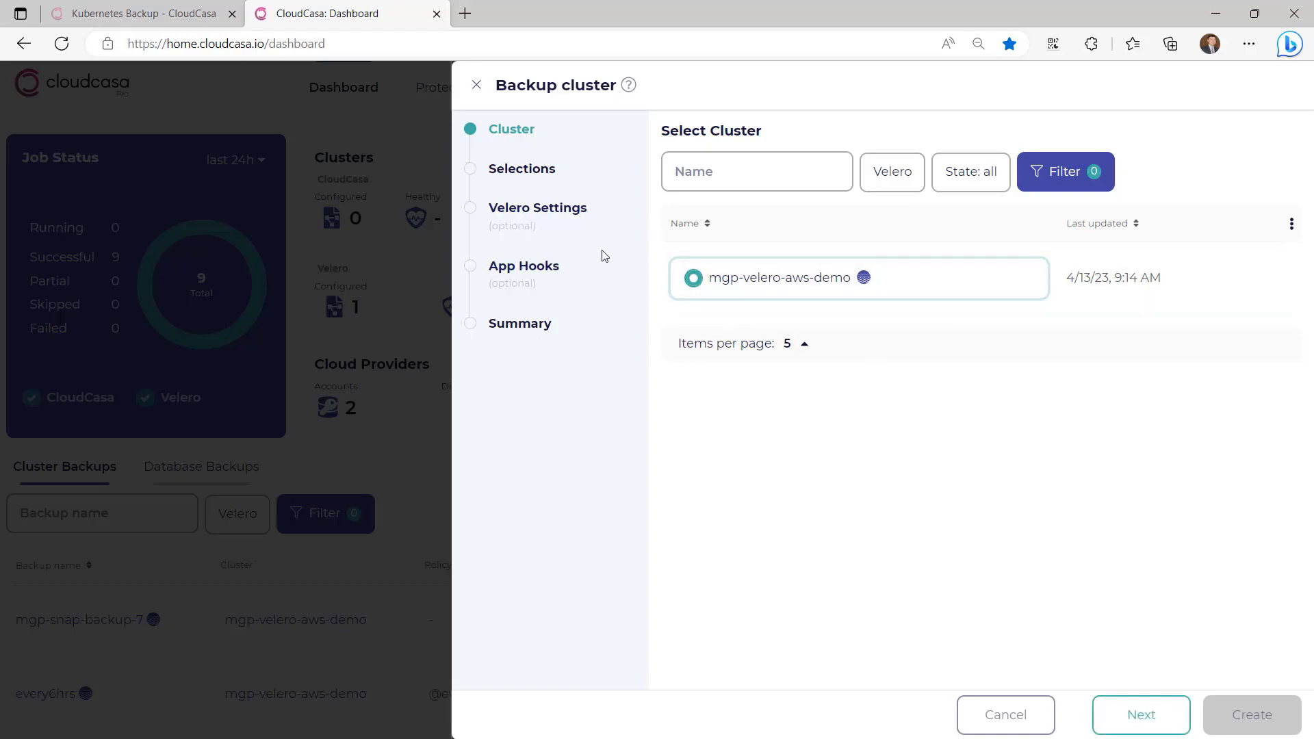
left_click(1126, 727)
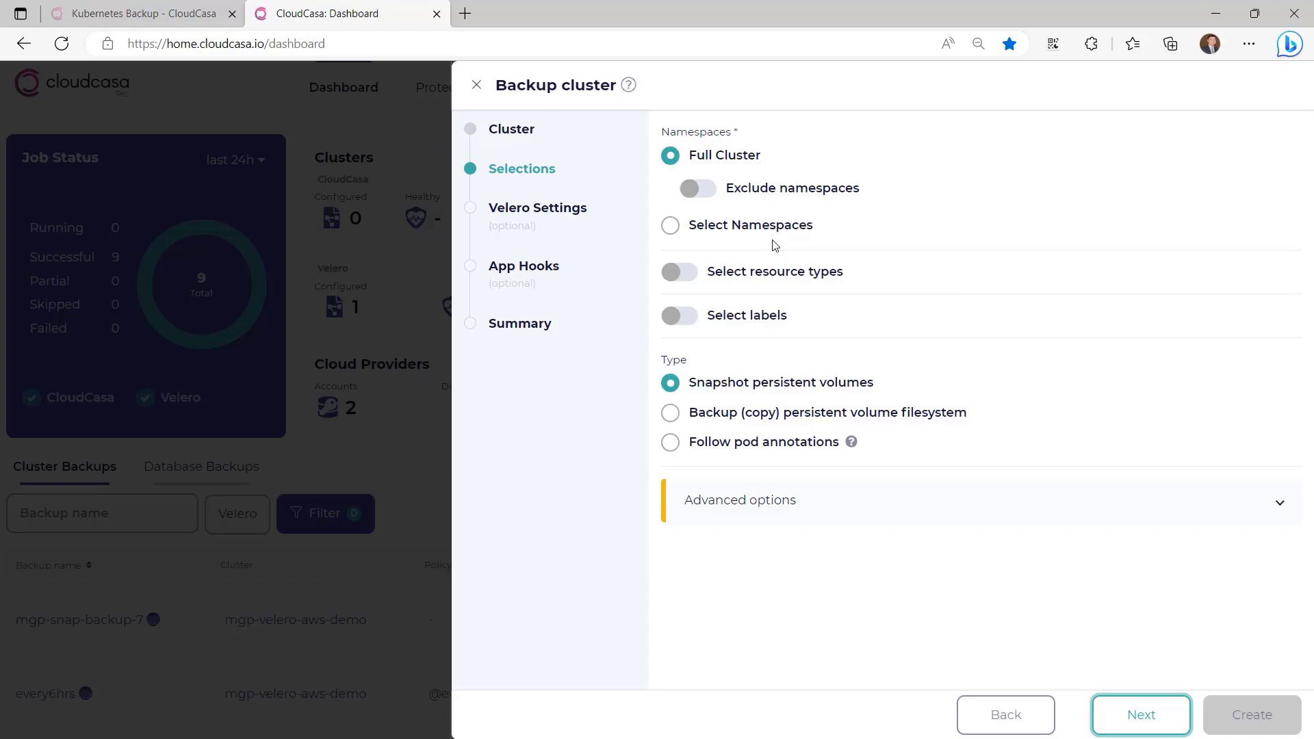
left_click(771, 277)
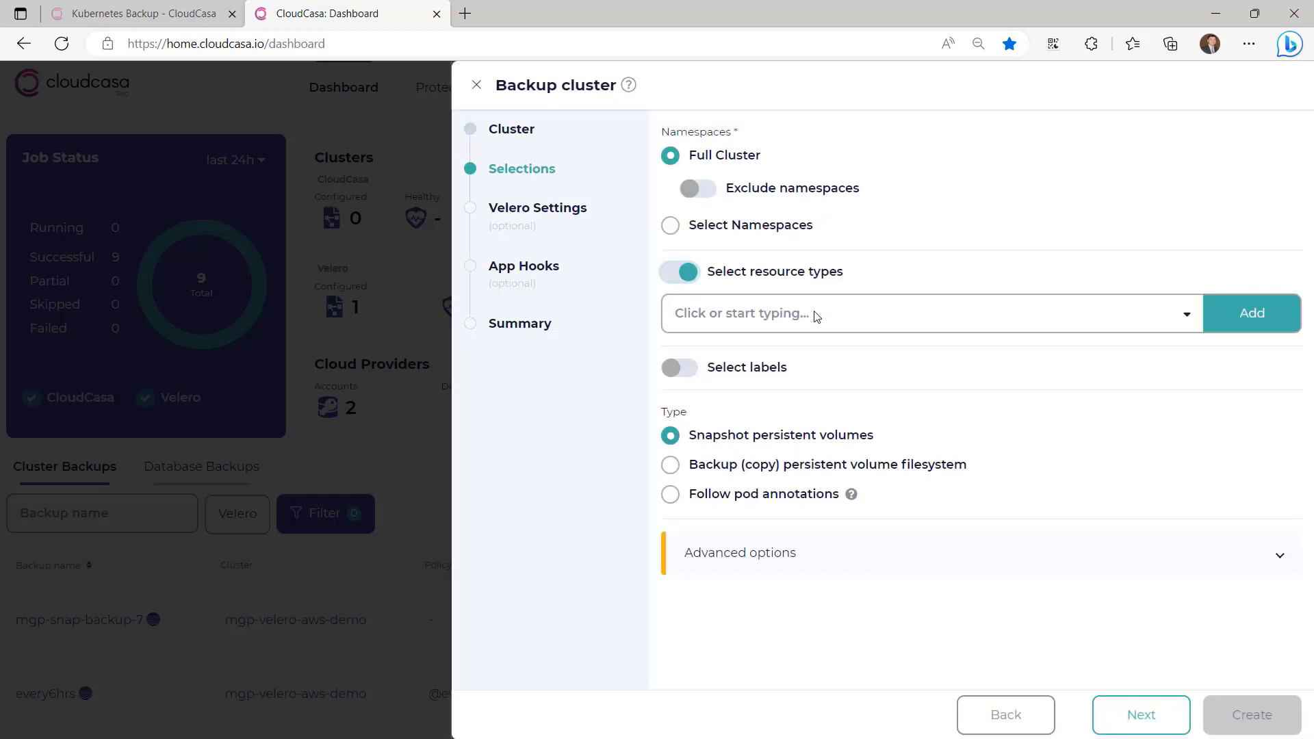
left_click(816, 314)
left_click(770, 278)
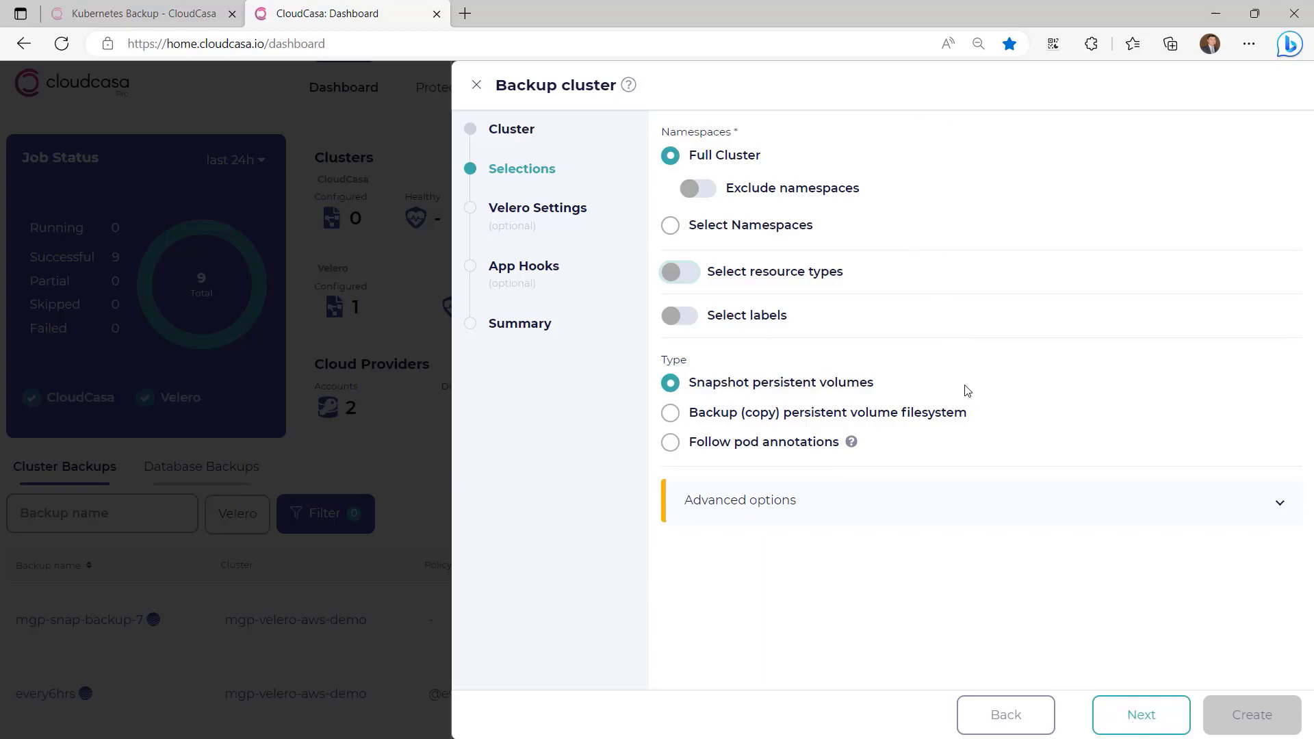
- Keep the full-cluster snapshot selections, and set the Velero backup storage location to aws-demo and the retention to 30 days
left_click(1118, 715)
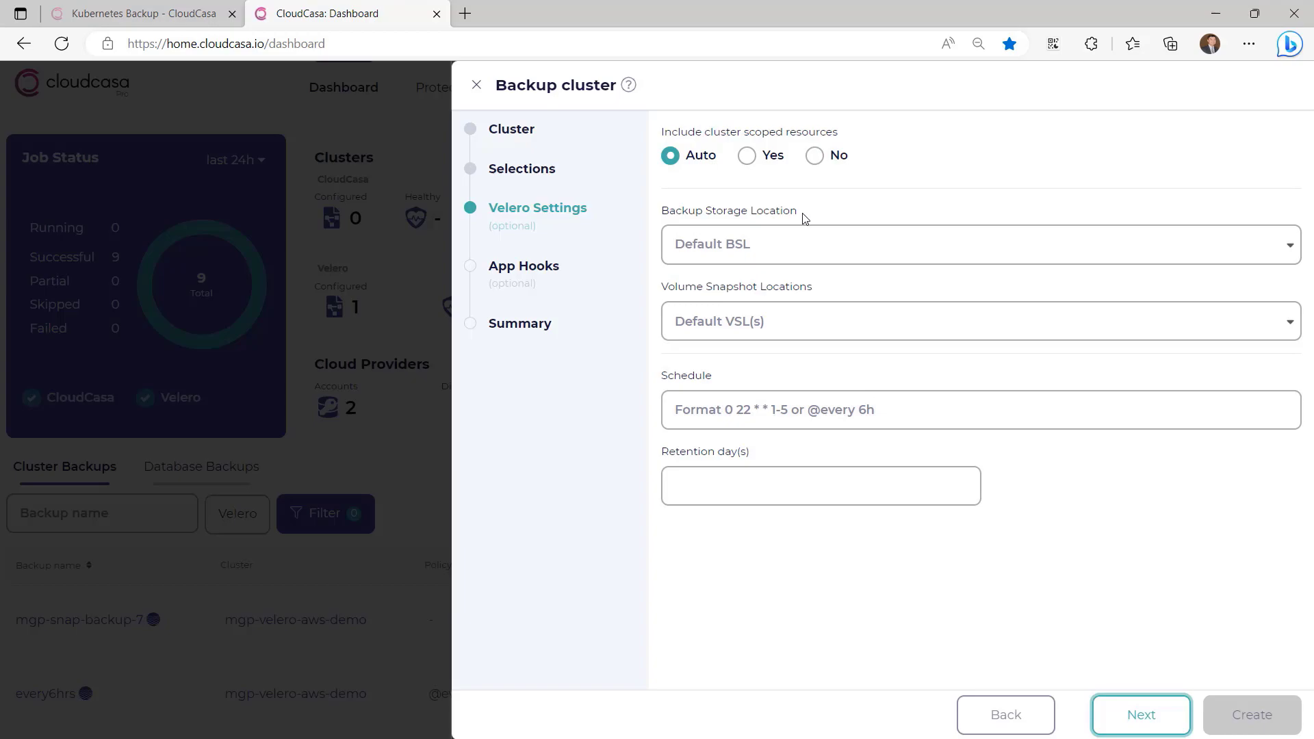
left_click(829, 263)
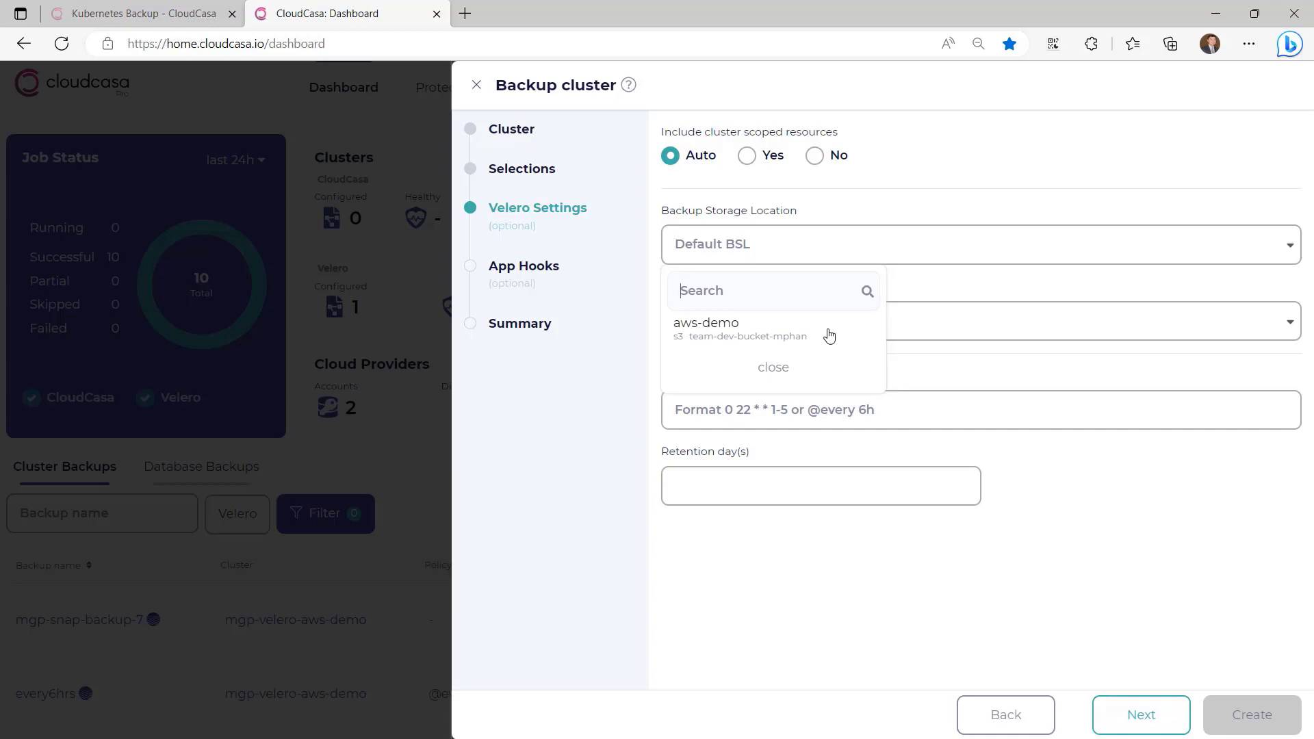
left_click(829, 334)
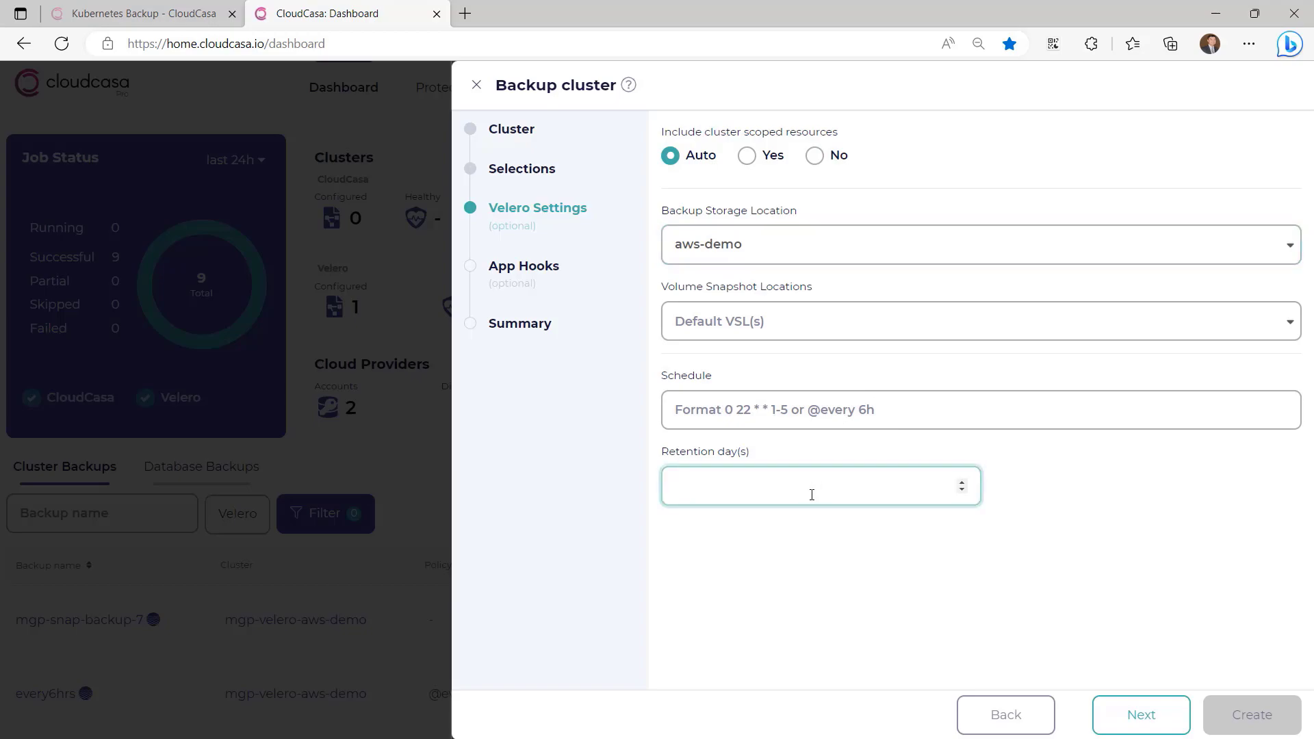
type("30")
left_click(1141, 714)
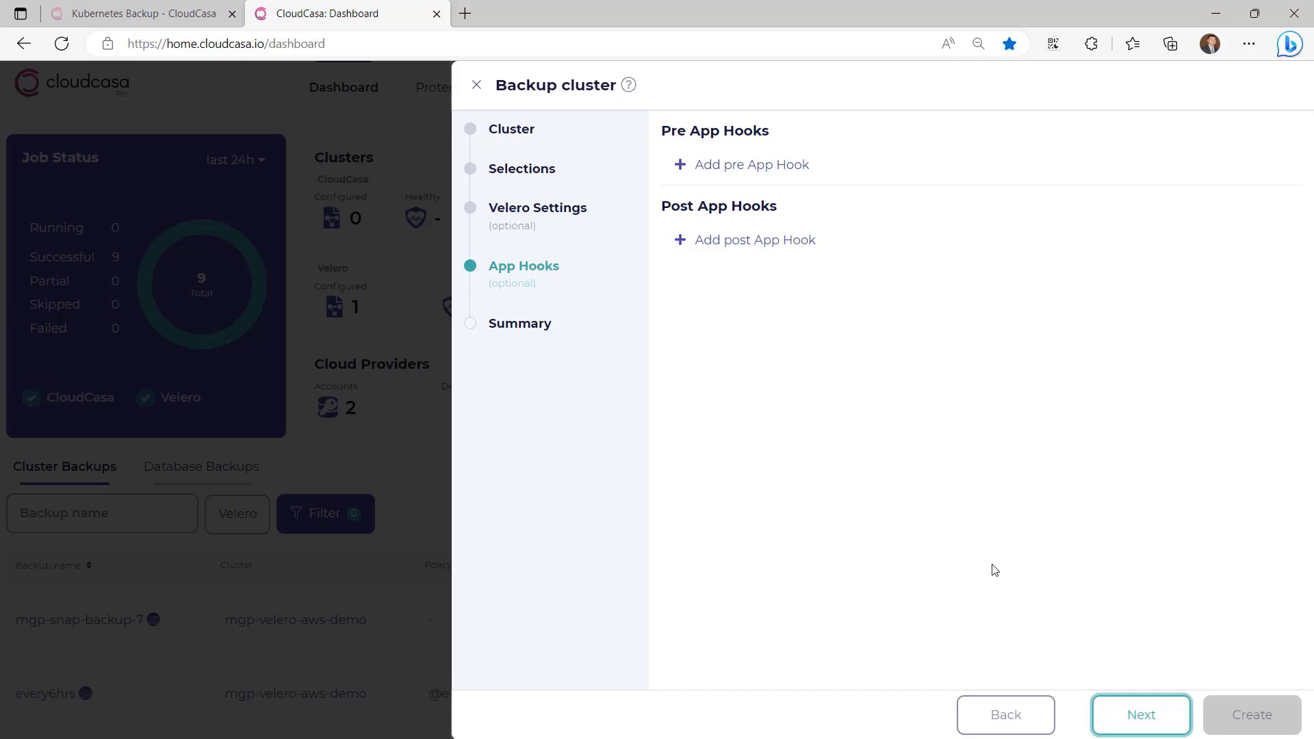
- Leave the app hooks unconfigured, name the backup ccdefined-job-1, and create and run it
left_click(1152, 719)
left_click(927, 334)
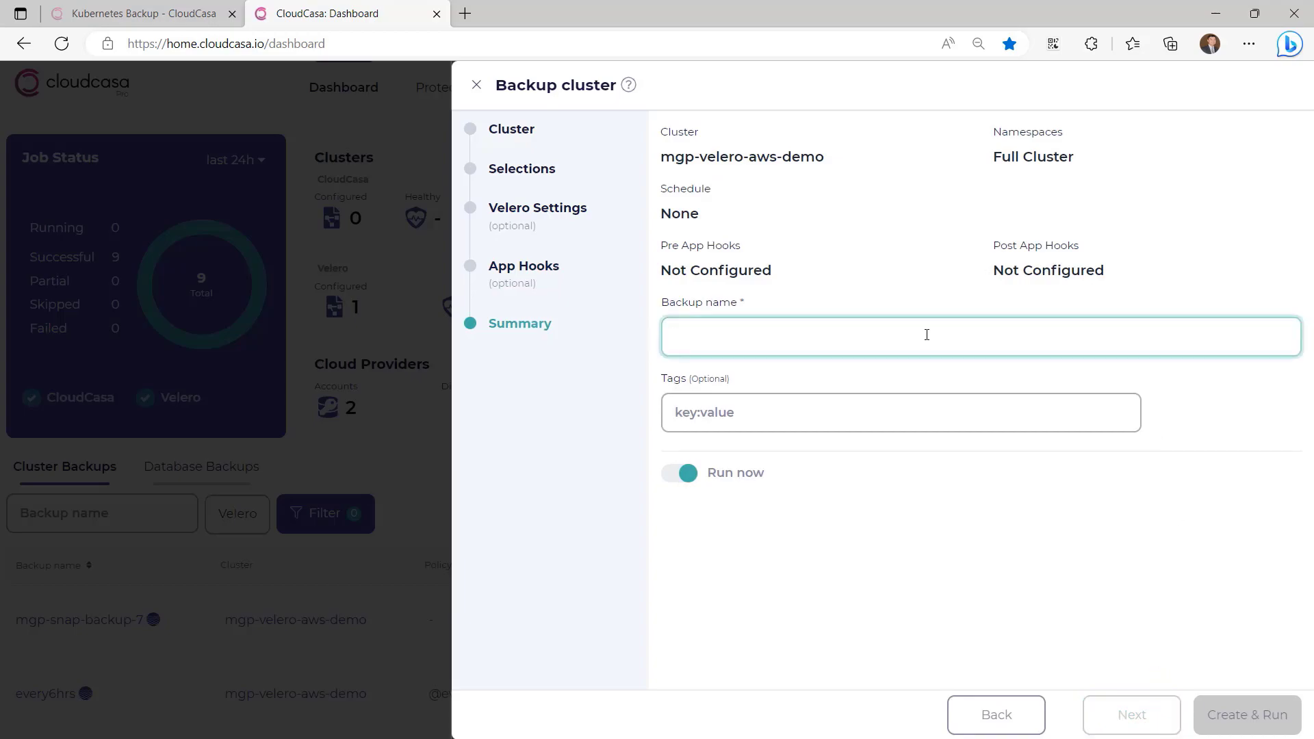
type("ccdefined")
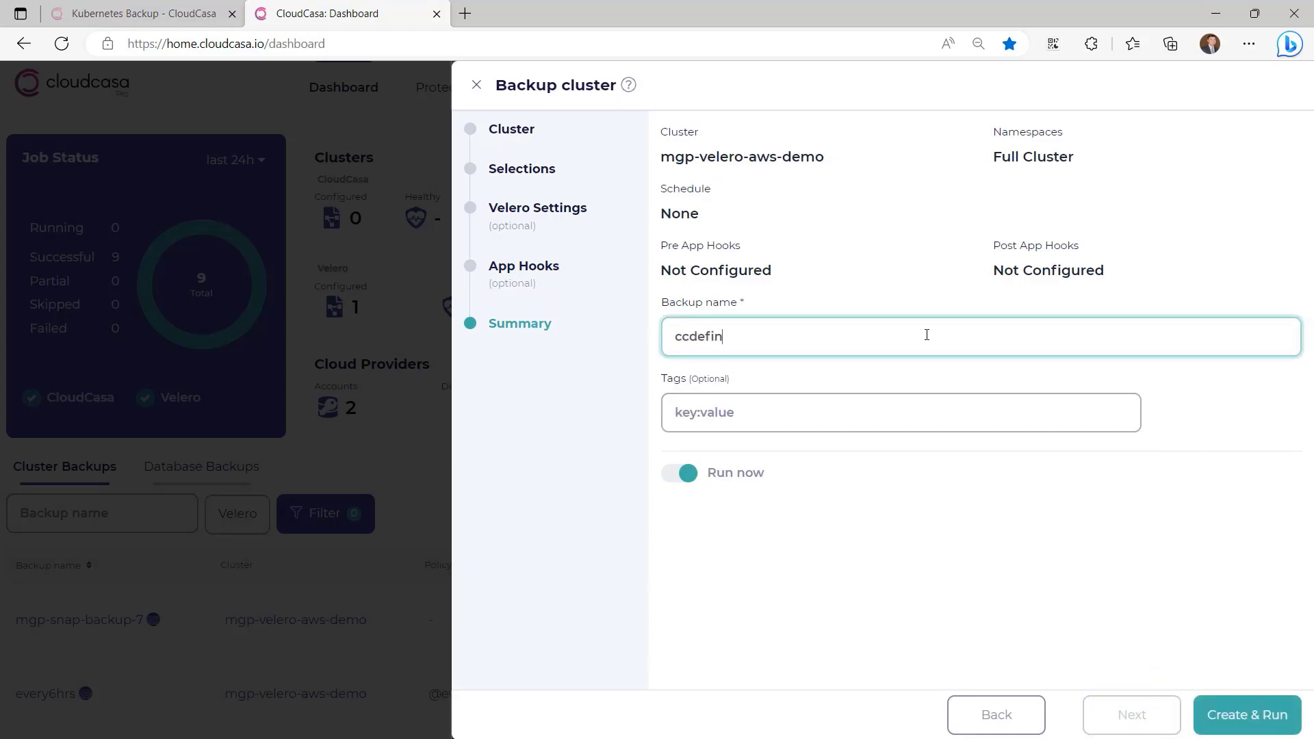
type("-job-1")
left_click(1224, 714)
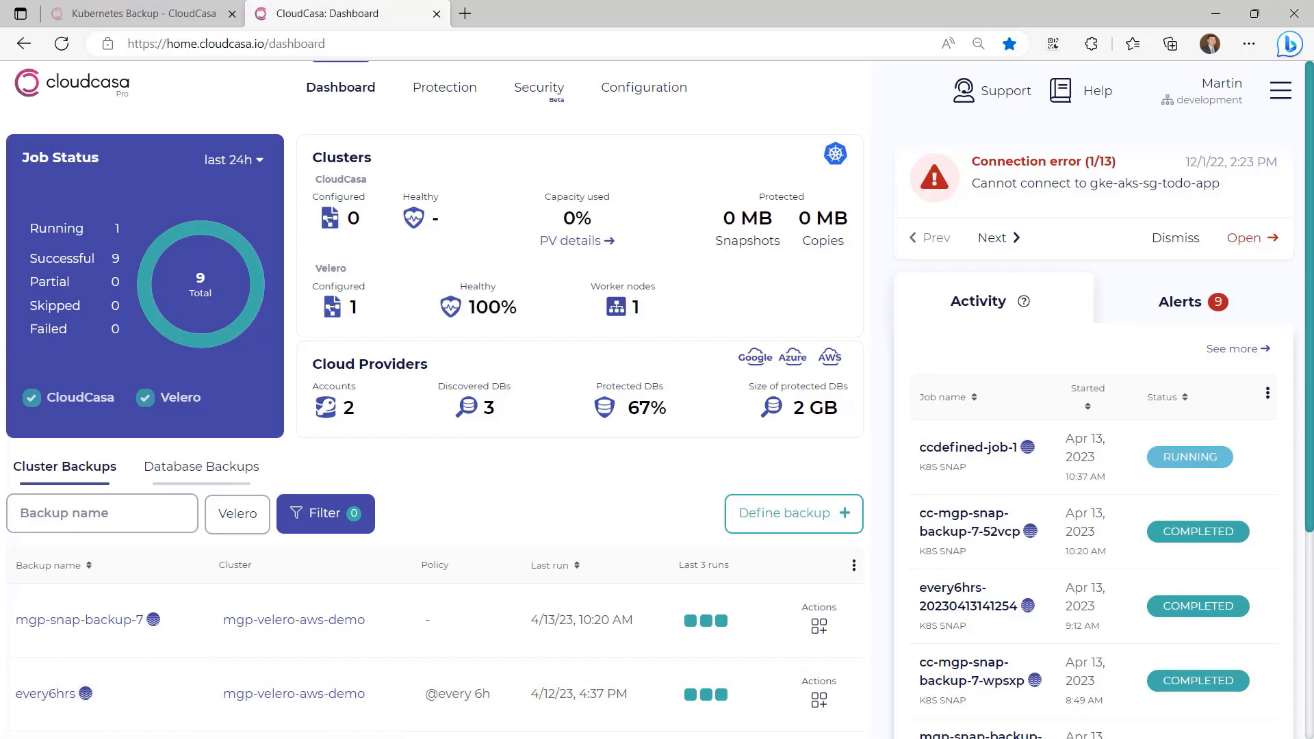
- Switch to the terminal and rerun velero backup get to check for the ccdefined-job-1 backup
key("alt+Tab")
key("Up")
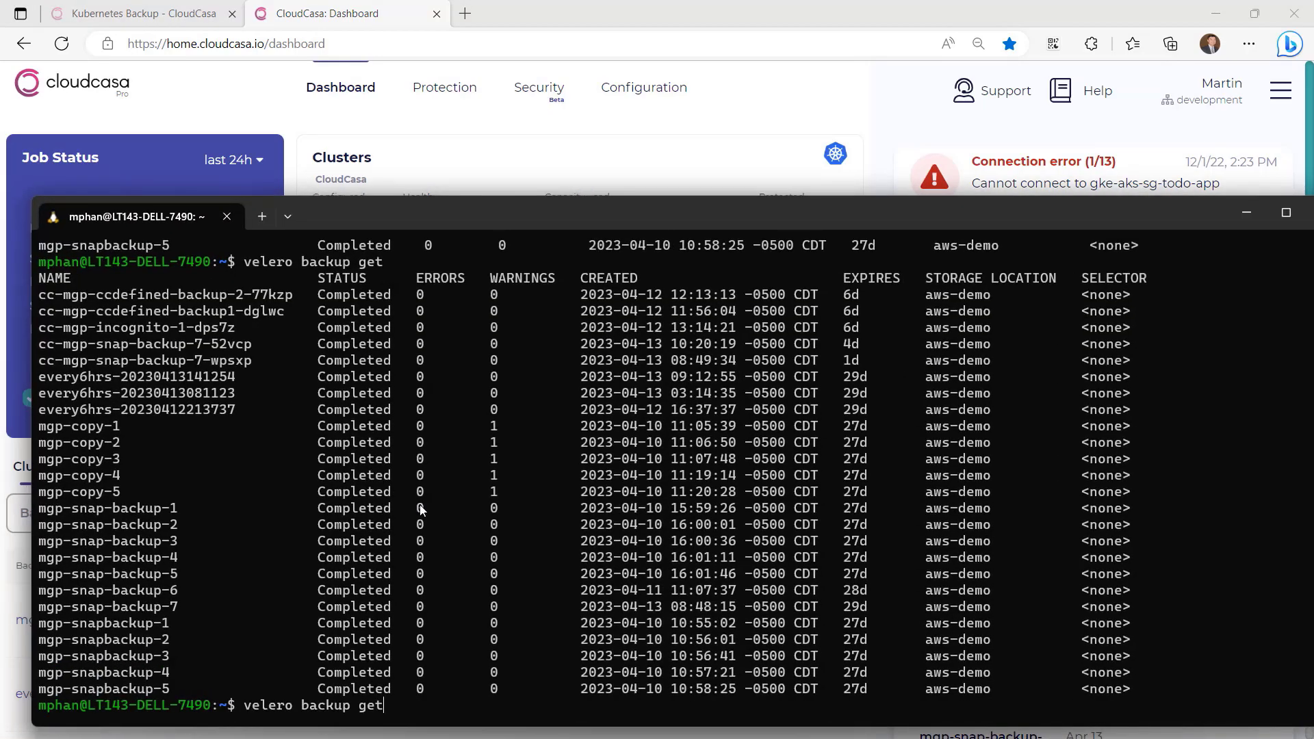
key("Return")
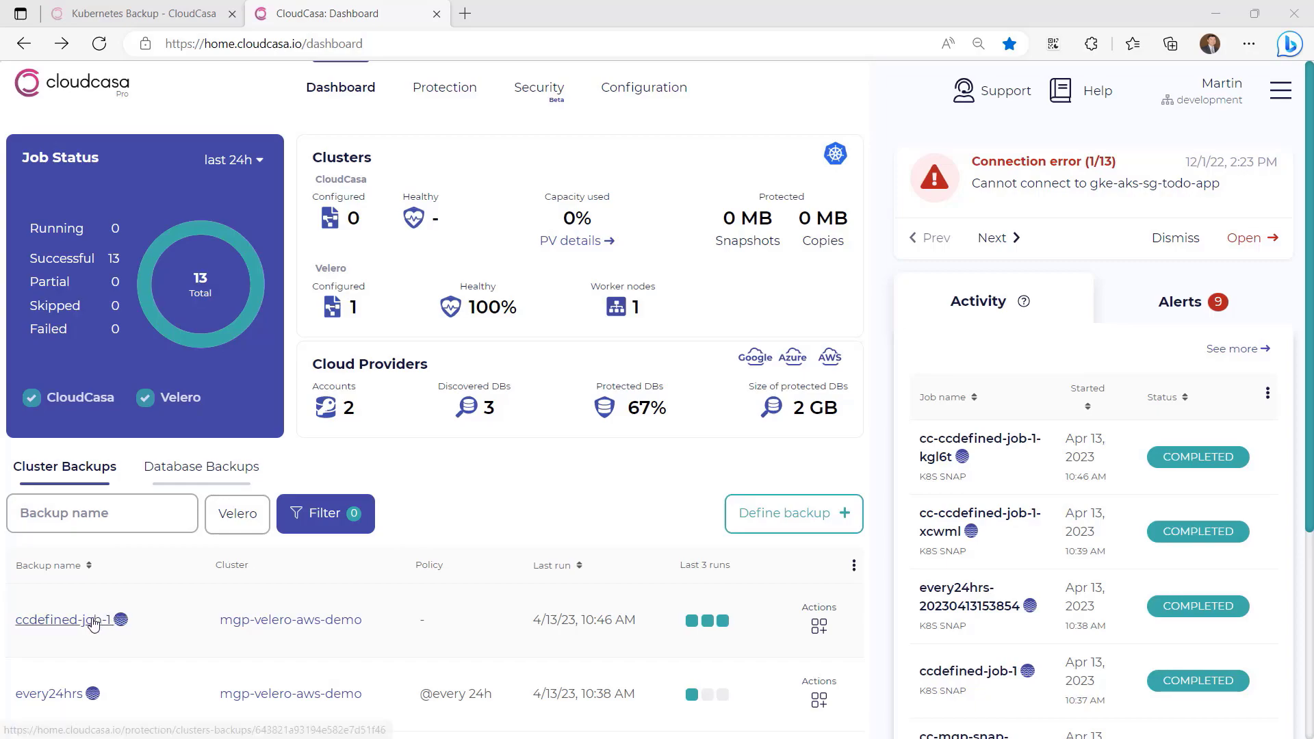
- Start a restore of ccdefined-job-1 from the 4/13/23, 10:46 AM recovery point
mouse_move(815, 626)
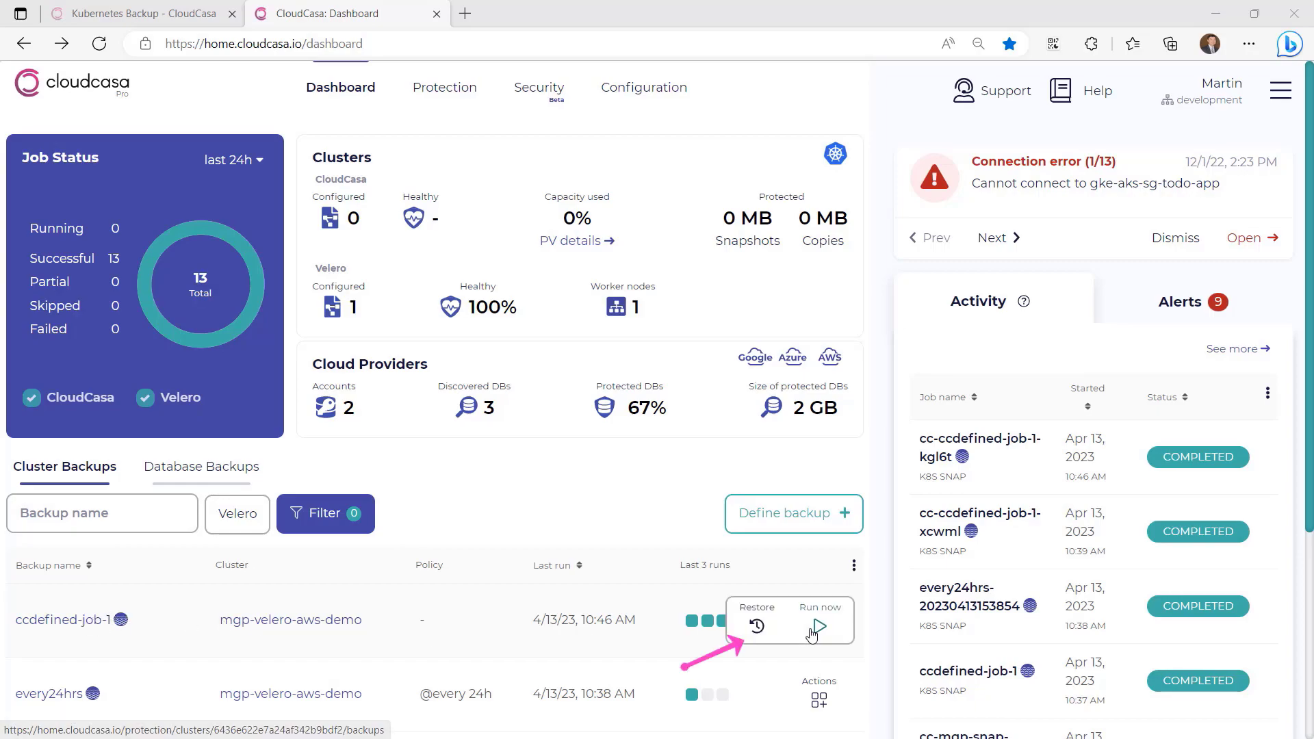
left_click(763, 634)
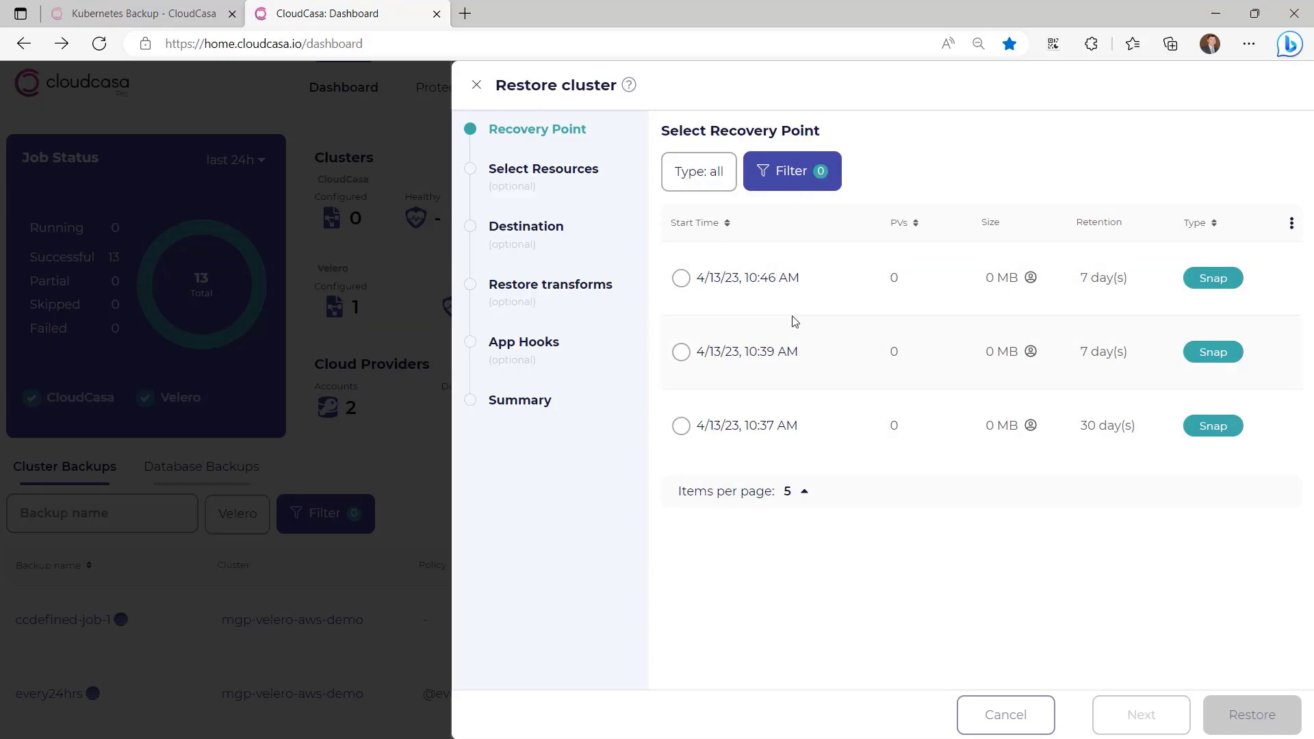
left_click(705, 286)
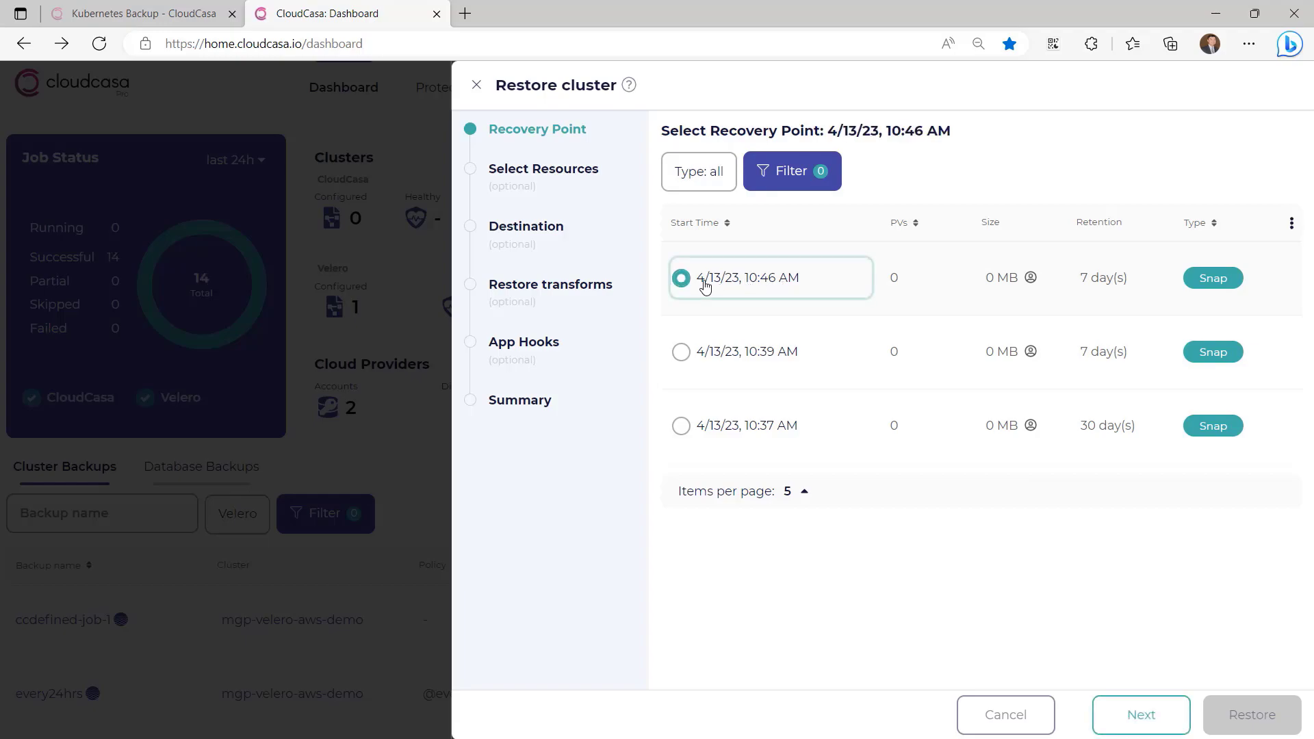
left_click(1139, 714)
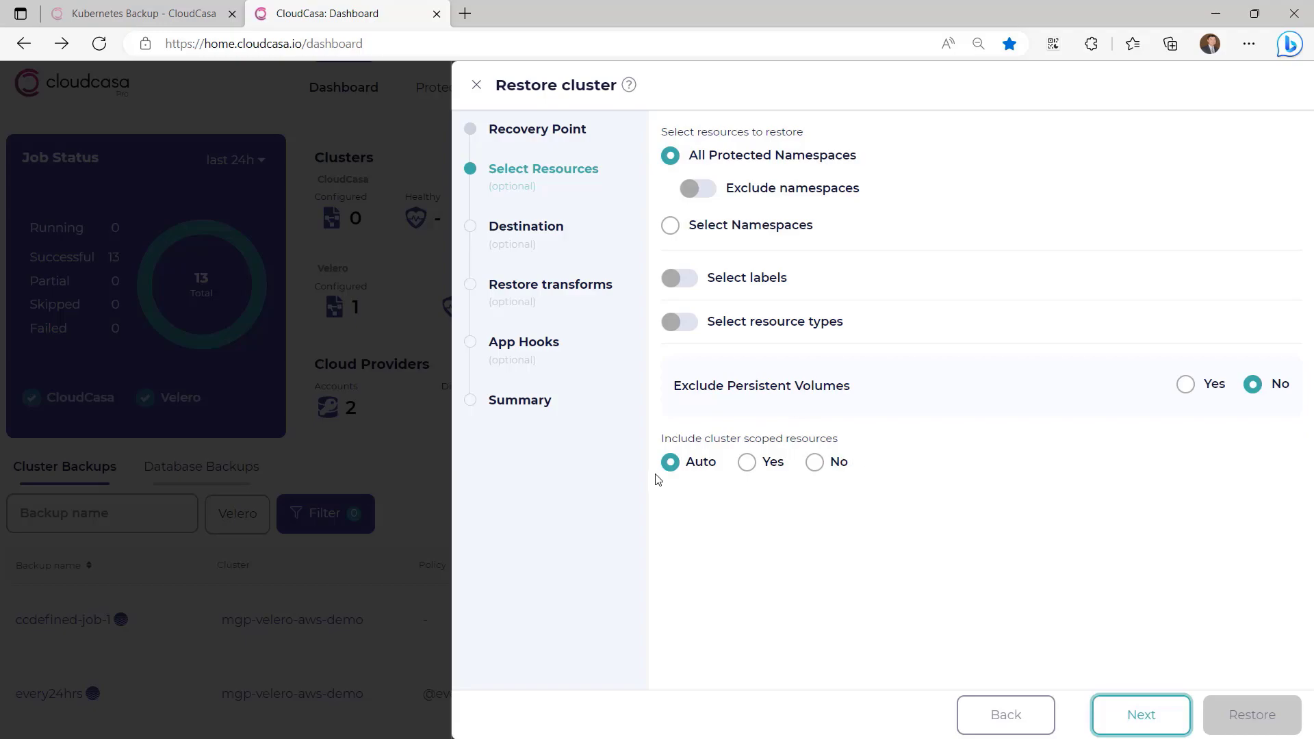
- Keep the default restore resources, destination, transforms and app hooks, and name the restore cc-restoretest-1
left_click(1121, 721)
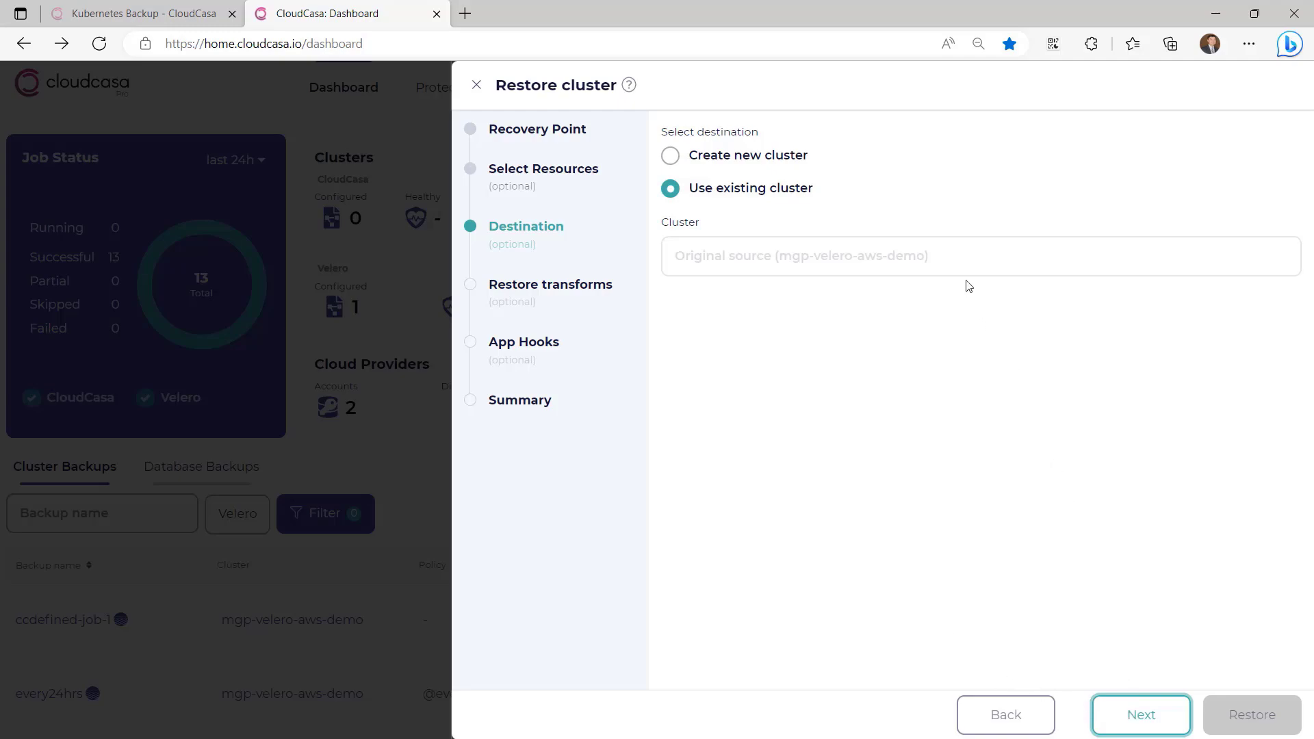
left_click(1124, 715)
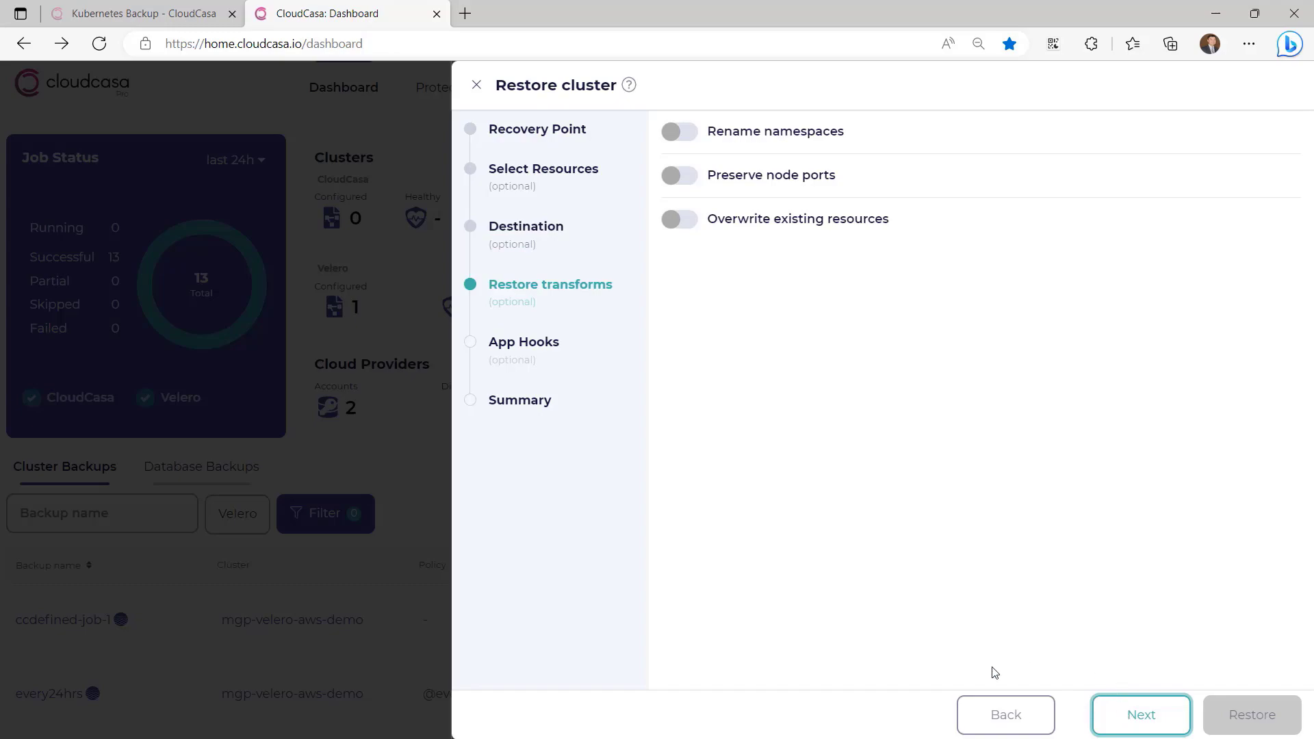
mouse_move(733, 179)
left_click(1125, 714)
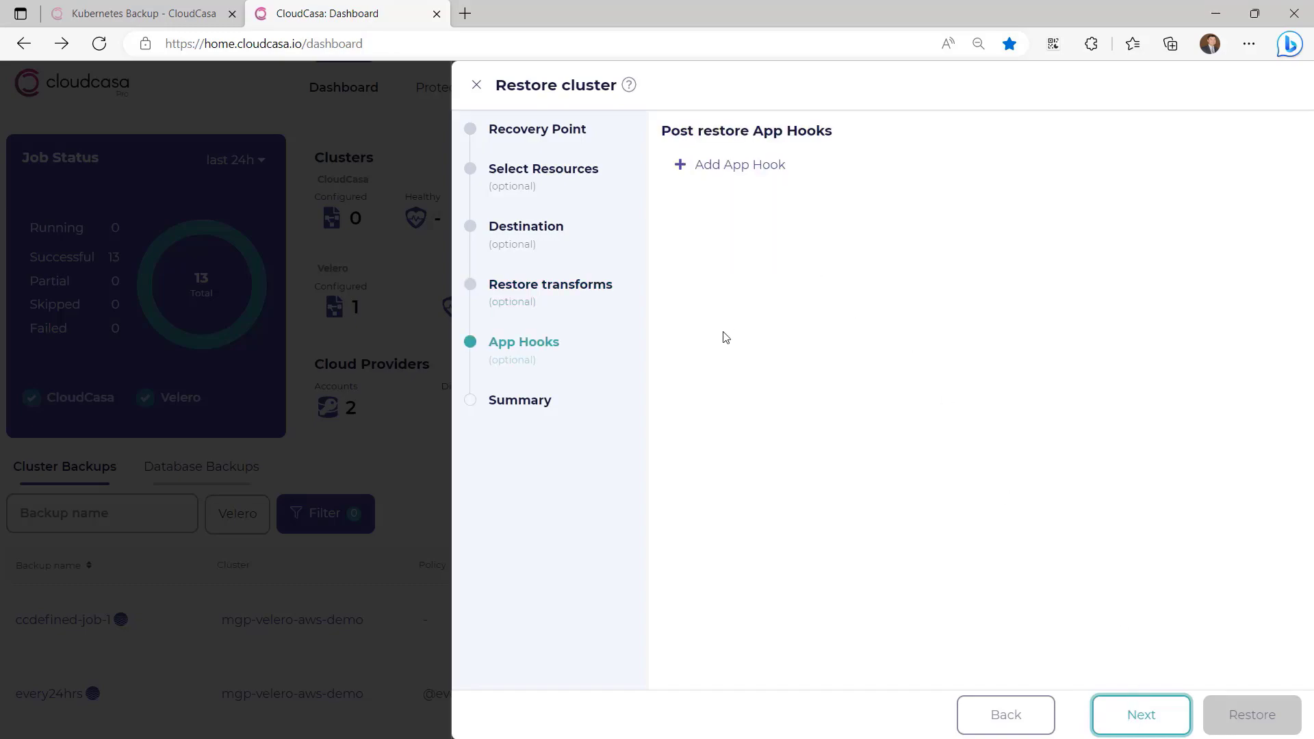
left_click(1151, 717)
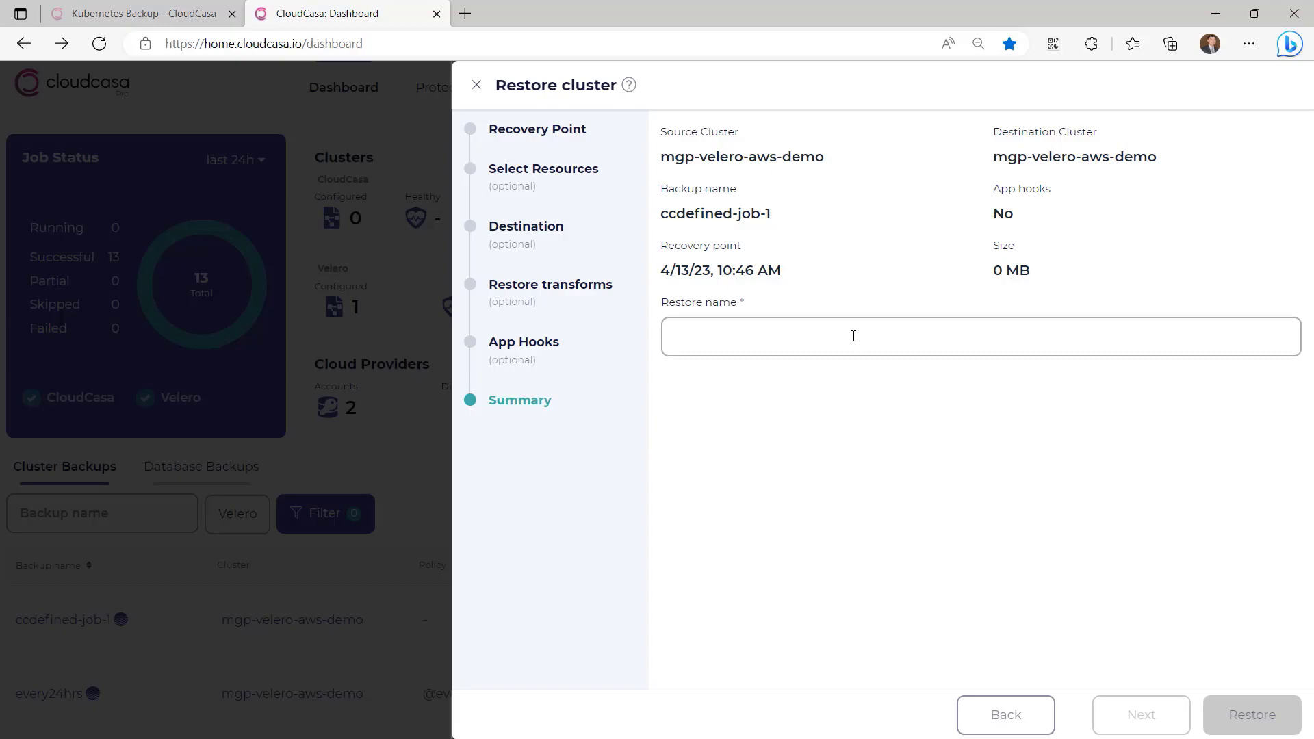
type("cc-restoretest-1")
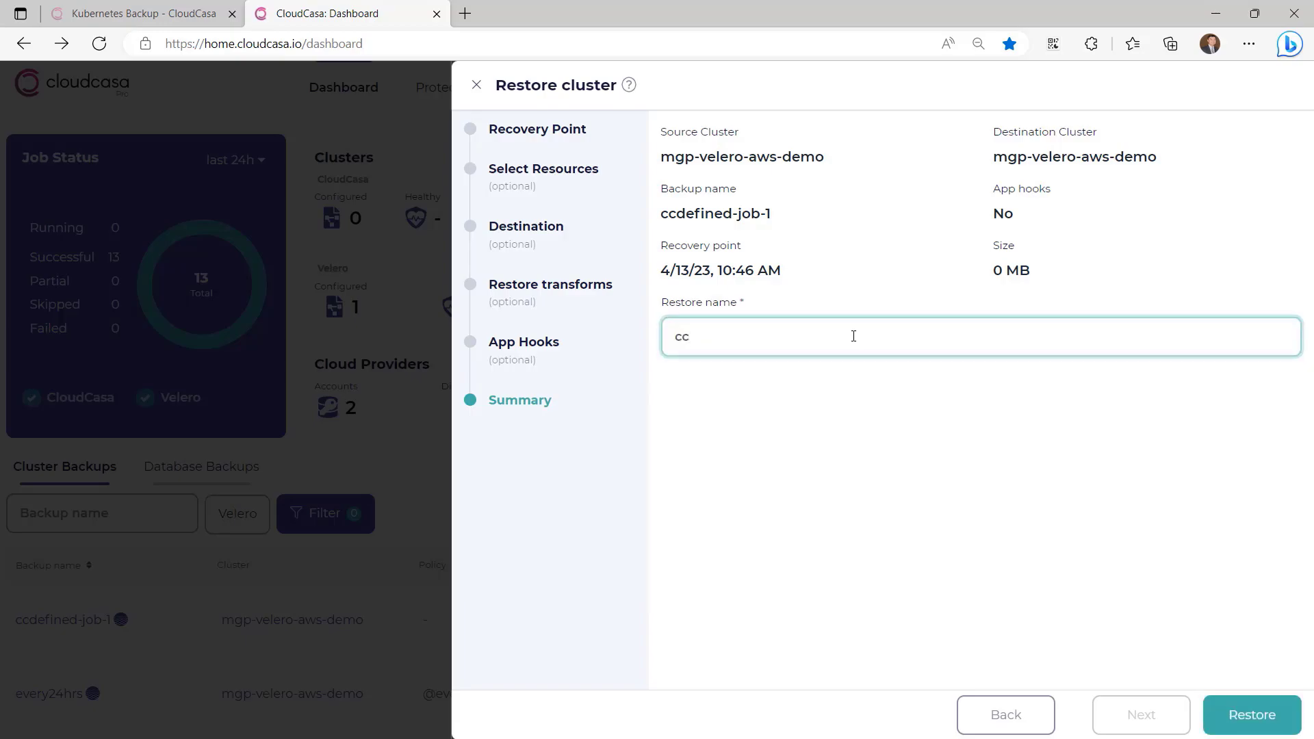